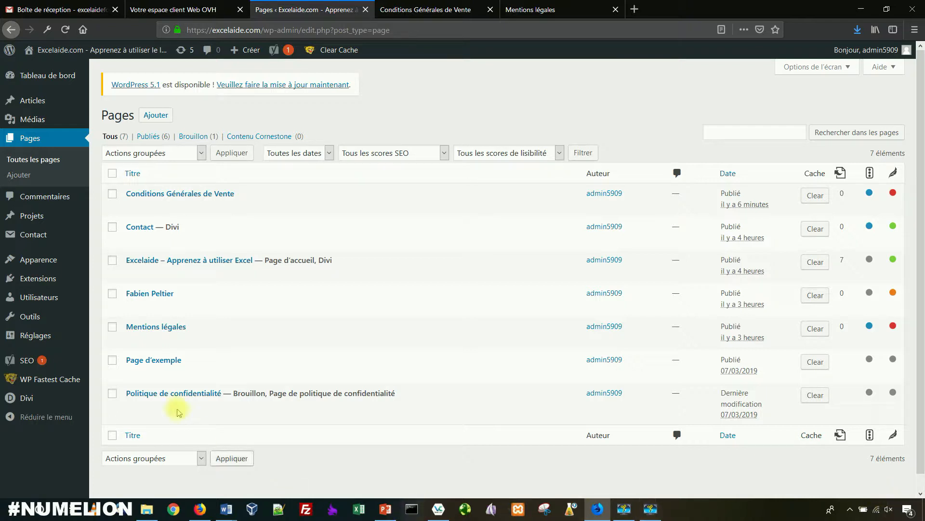
- Delete the Akismet Anti-Spam plugin from the site's installed extensions
click(37, 278)
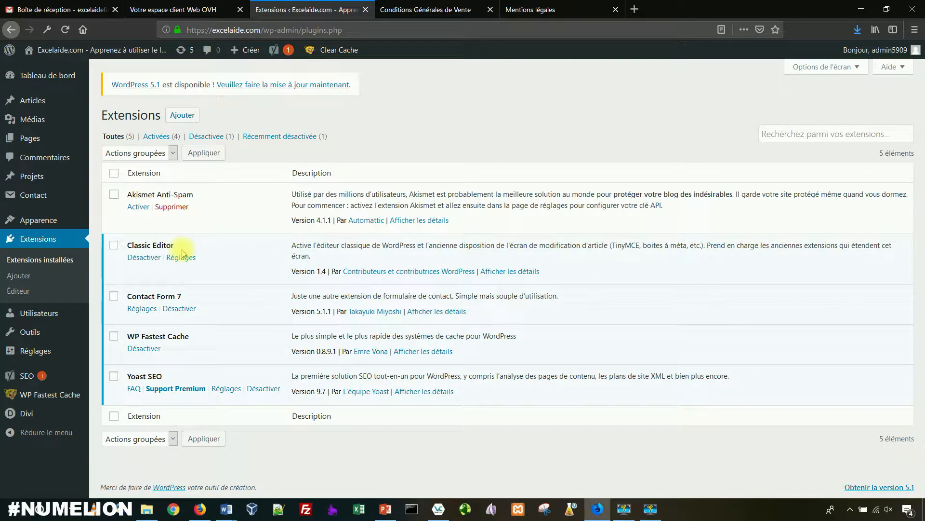
click(170, 208)
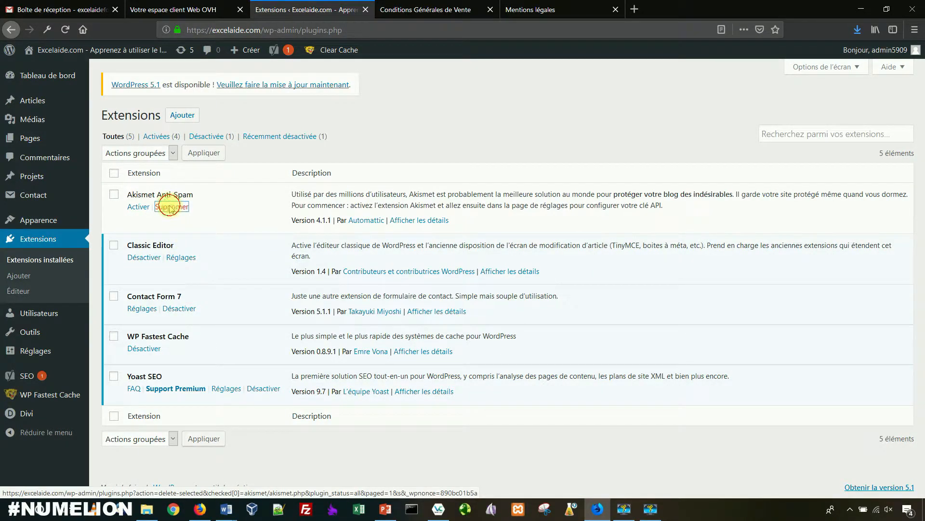
click(501, 230)
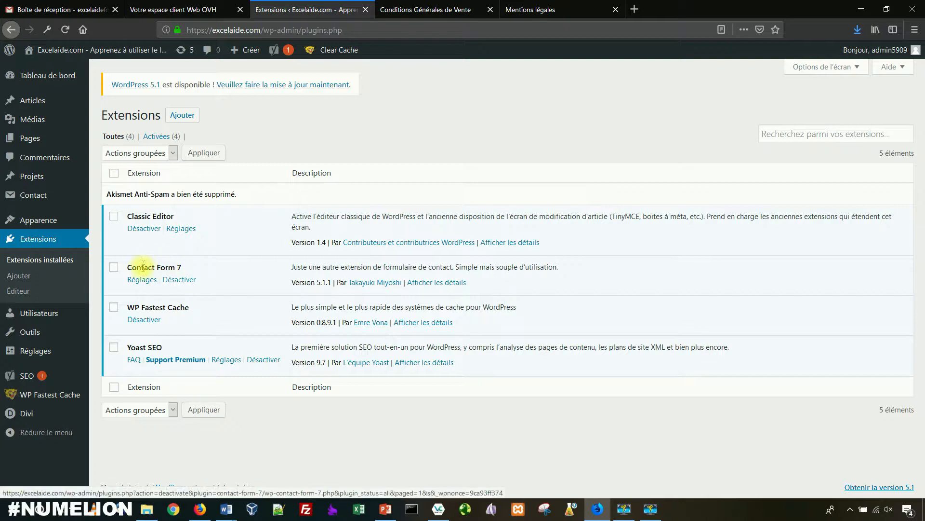
- Deactivate the Contact Form 7 plugin and delete it together with its data
click(179, 279)
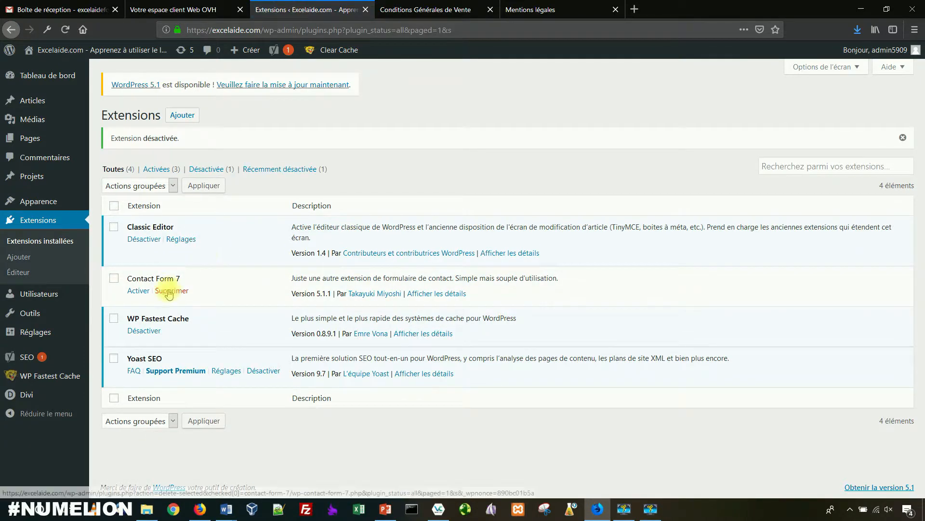
click(170, 292)
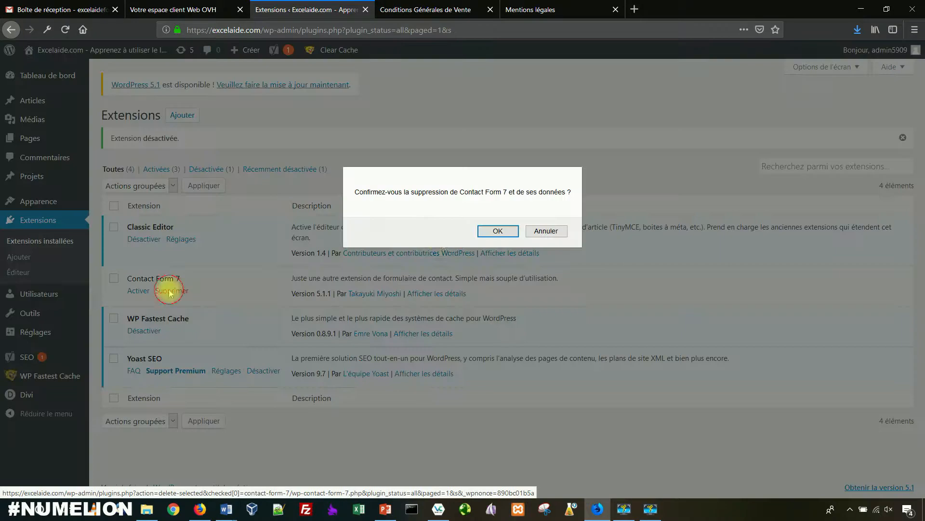
click(490, 230)
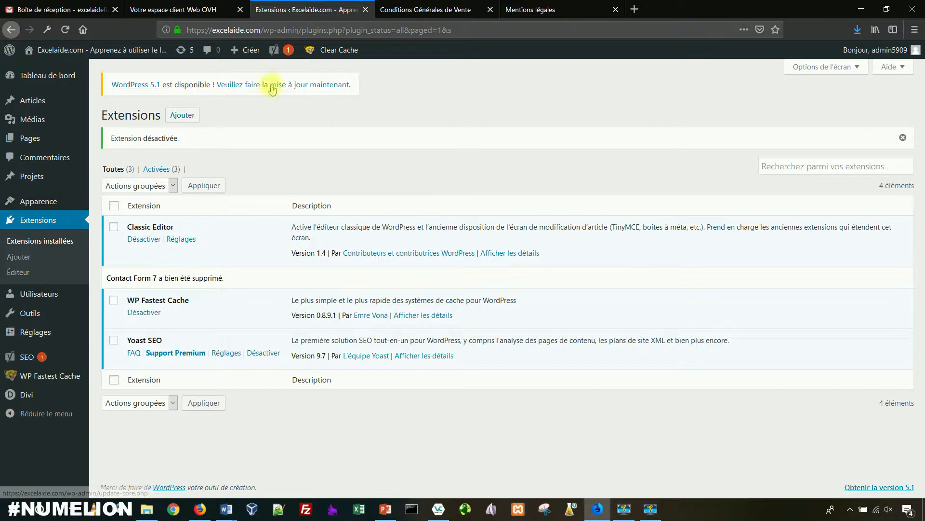
- Examine the rating, number of installations and last update date of Akismet Anti-Spam among the featured plugins, and return to the installed plugins
click(182, 117)
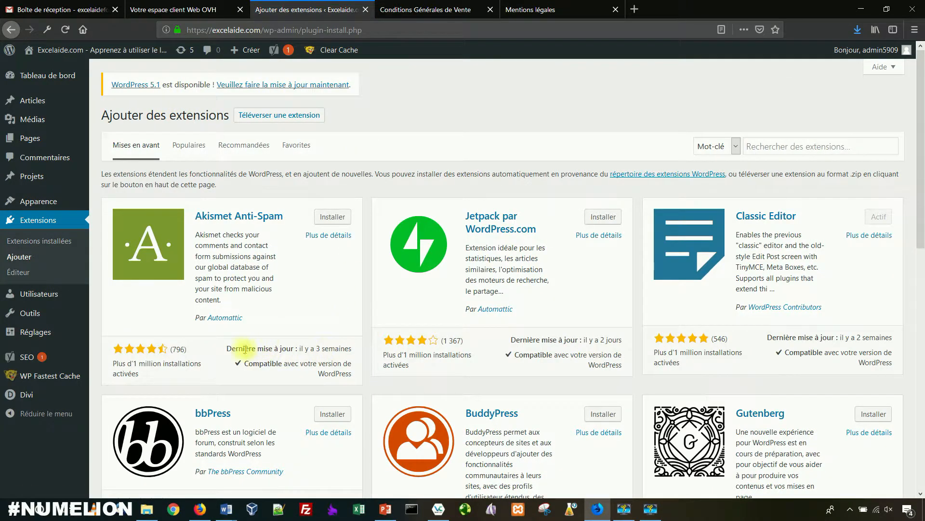
drag(239, 349, 111, 367)
click(327, 350)
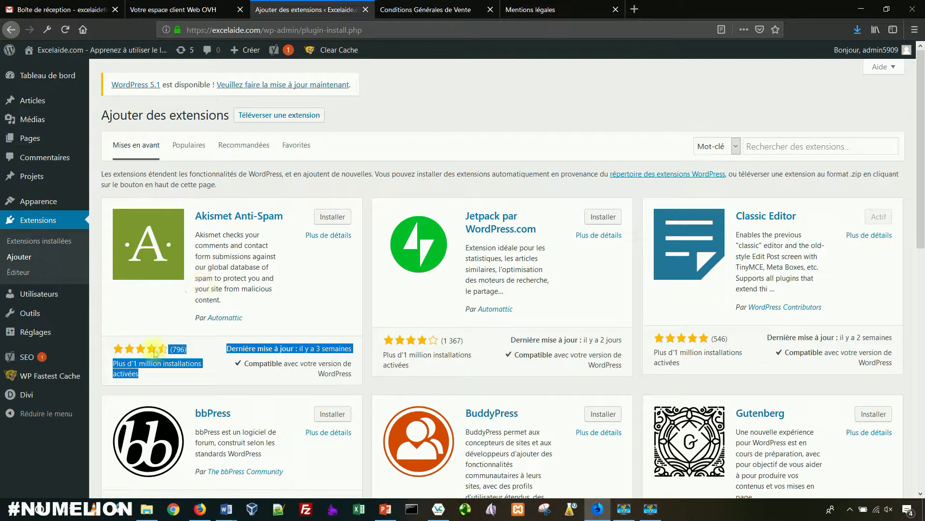
click(149, 374)
drag(167, 372, 112, 362)
click(140, 375)
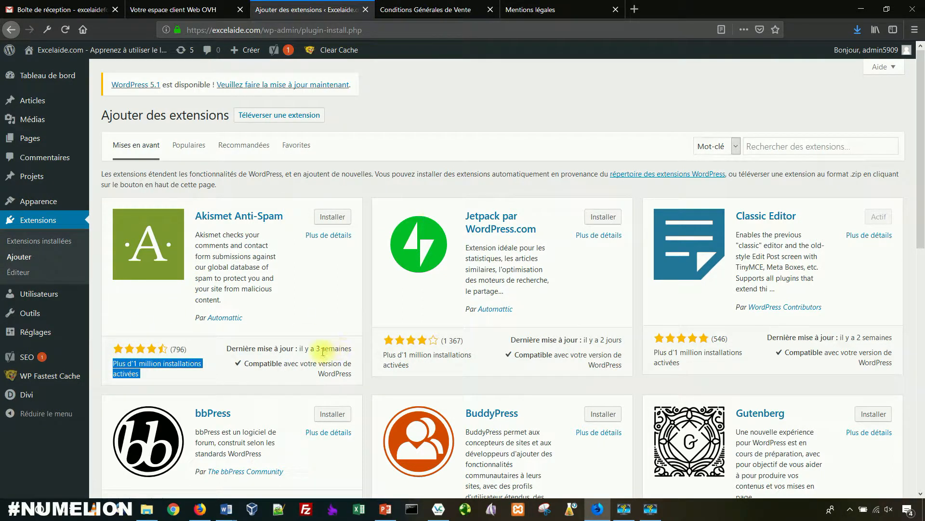
drag(245, 348, 345, 347)
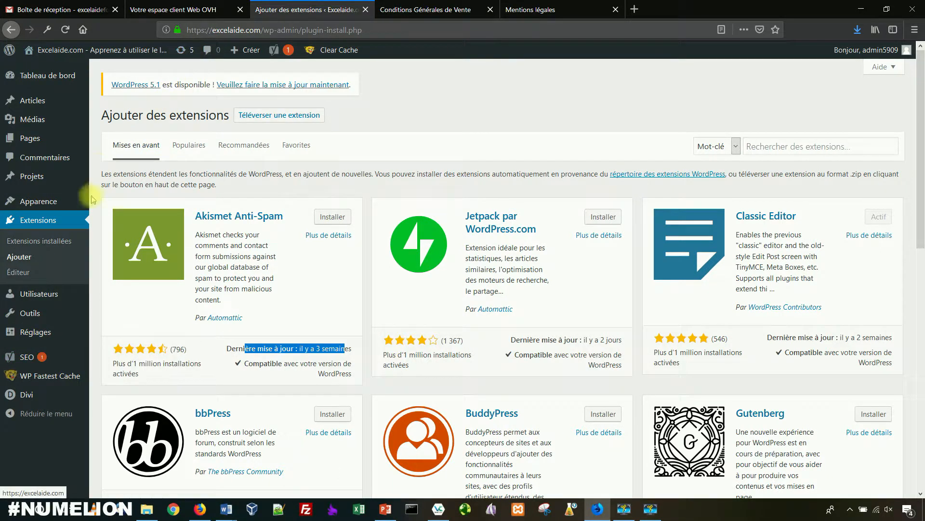
click(65, 220)
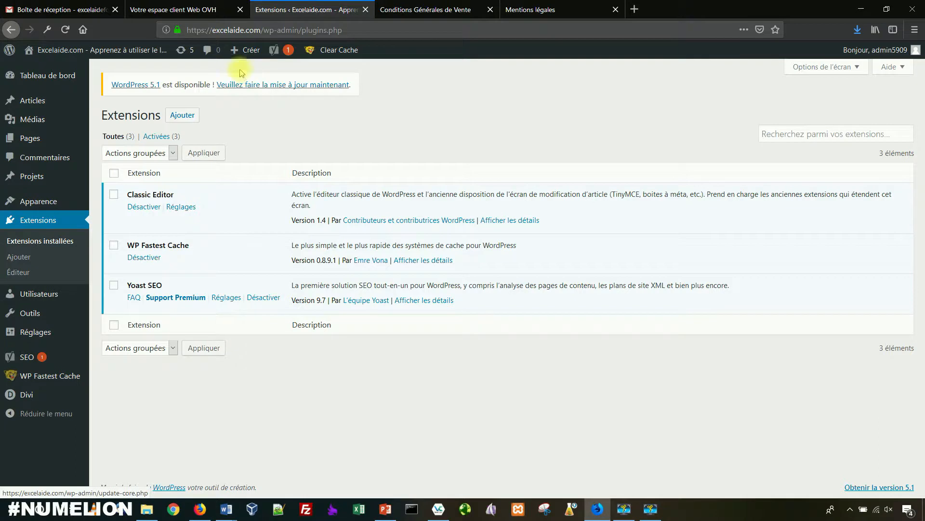
- Update the Twenty Nineteen, Twenty Seventeen and Twenty Sixteen themes, leaving Divi out of the update
click(182, 52)
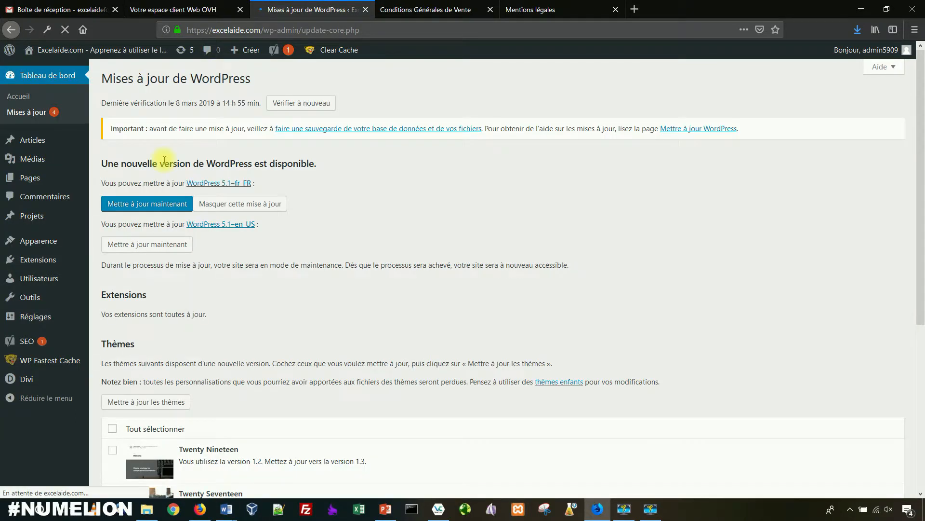
scroll(170, 212, down, 1)
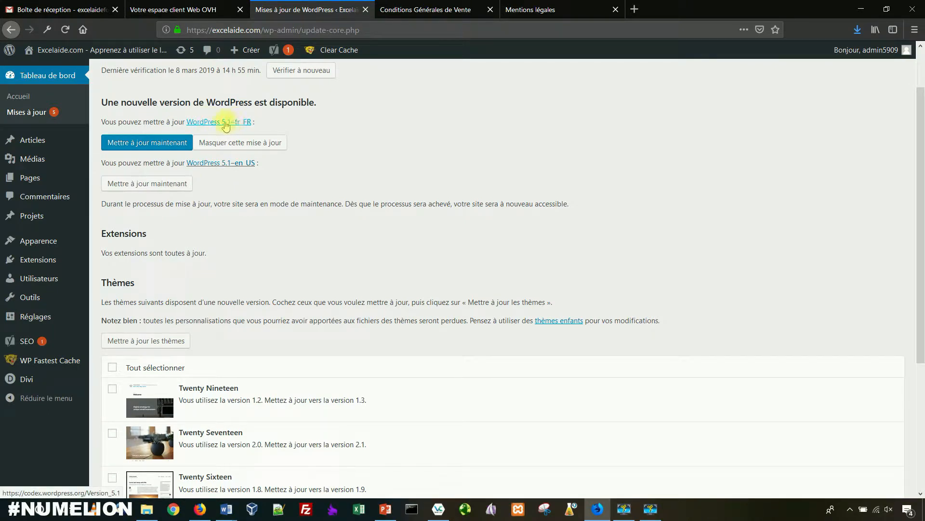
scroll(184, 176, down, 2)
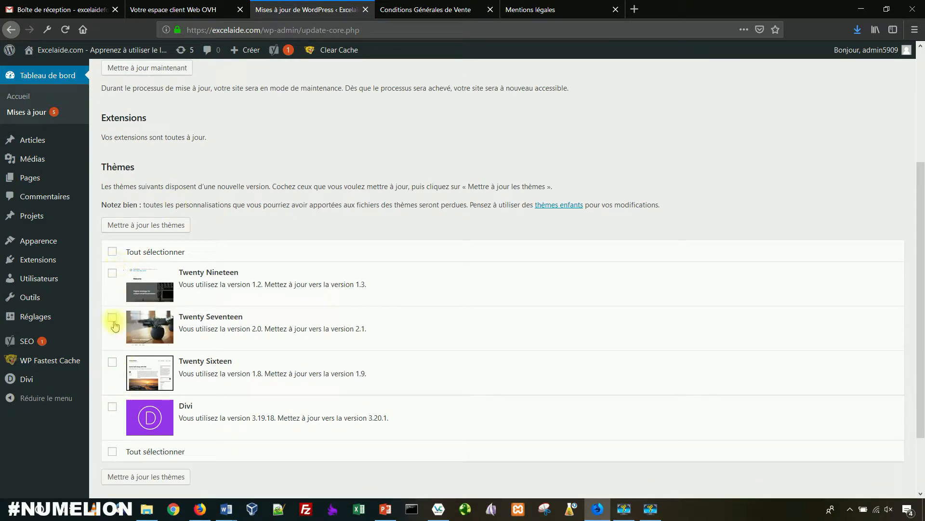
click(113, 410)
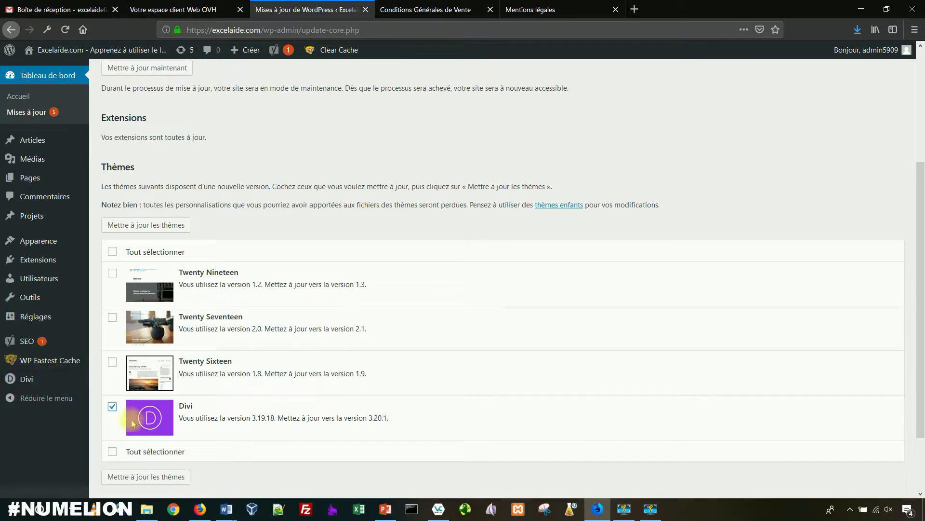
click(113, 362)
click(112, 317)
click(113, 273)
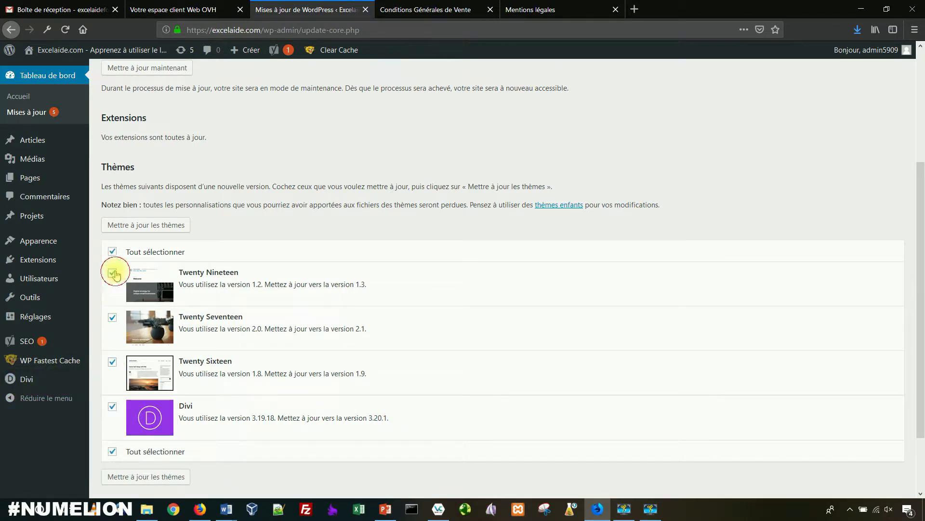
click(113, 406)
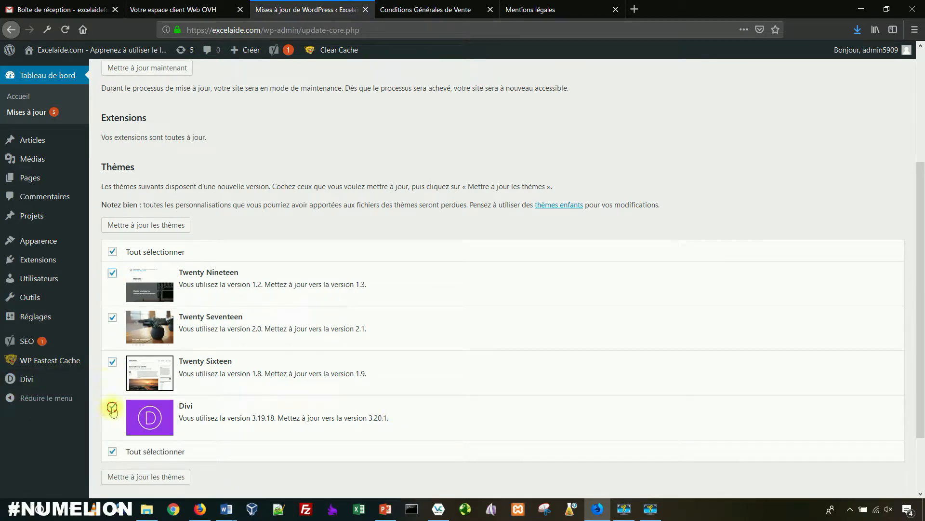
click(133, 229)
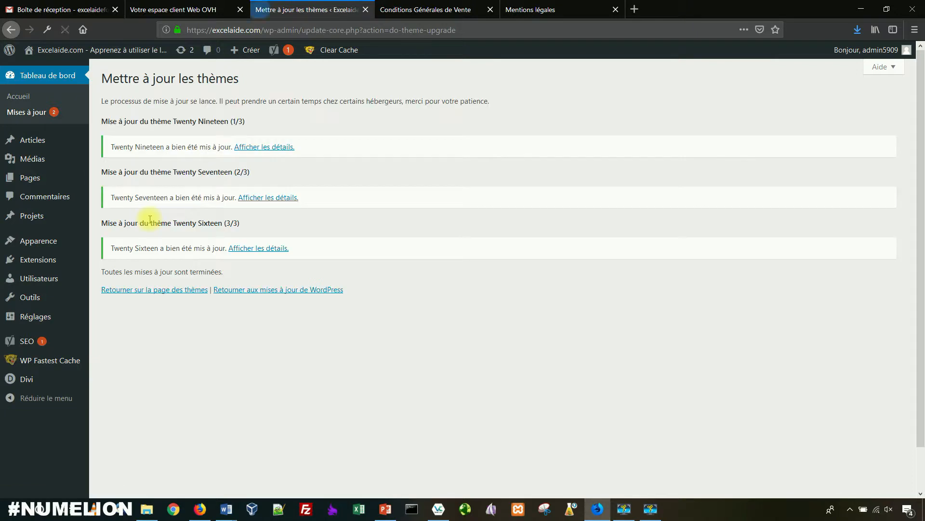
- Update WordPress to version 5.1 and look through the release notes on its welcome page
mouse_move(26, 386)
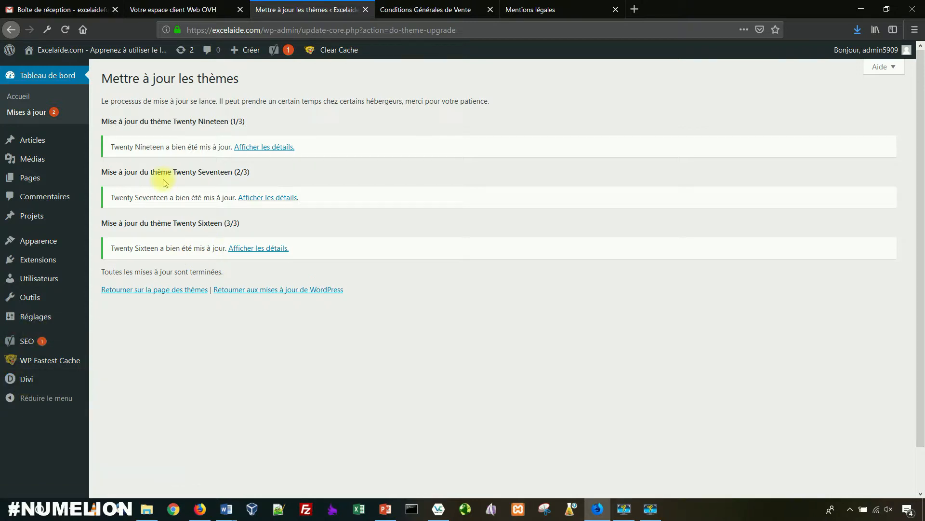
click(184, 290)
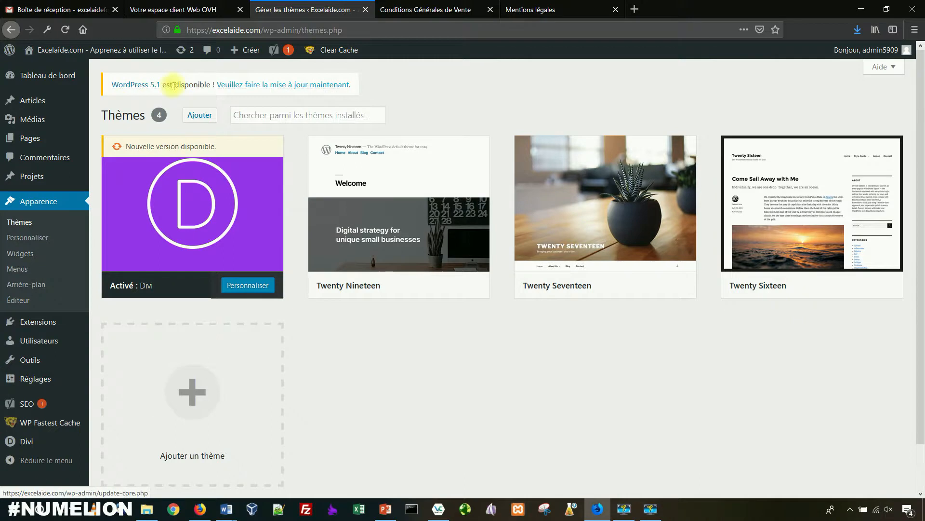
click(263, 85)
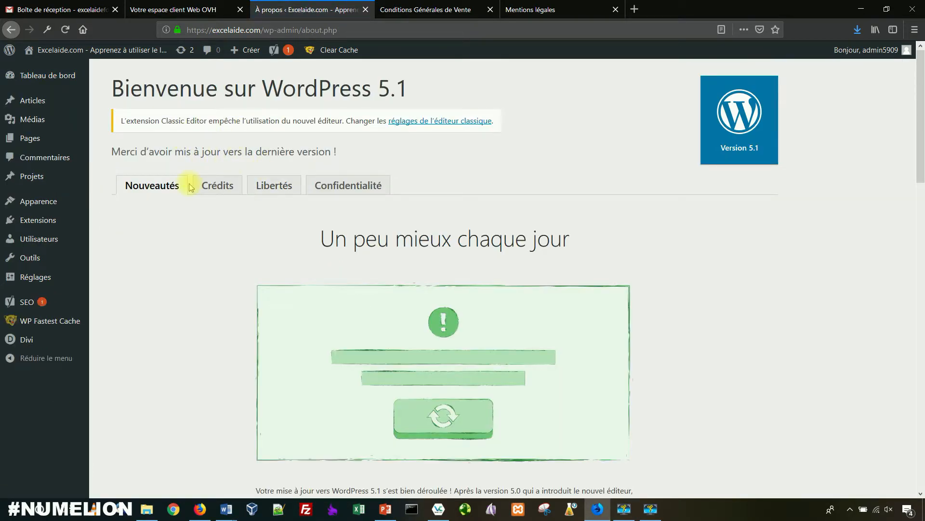
scroll(234, 314, down, 4)
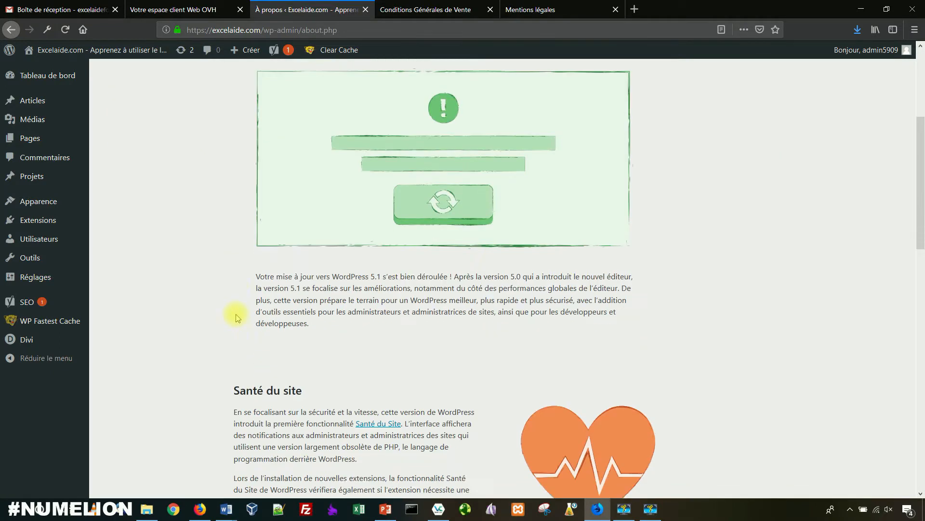
scroll(236, 314, down, 2)
scroll(236, 311, up, 6)
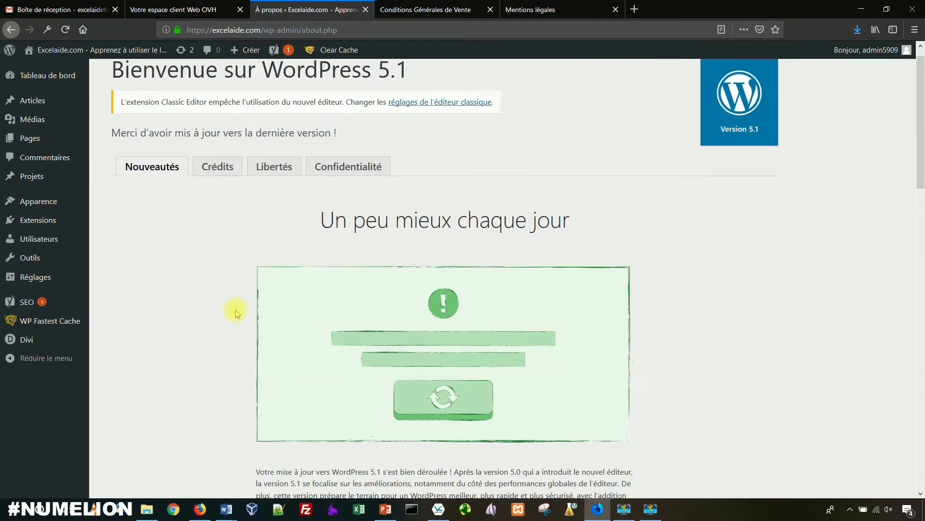
scroll(237, 313, down, 1)
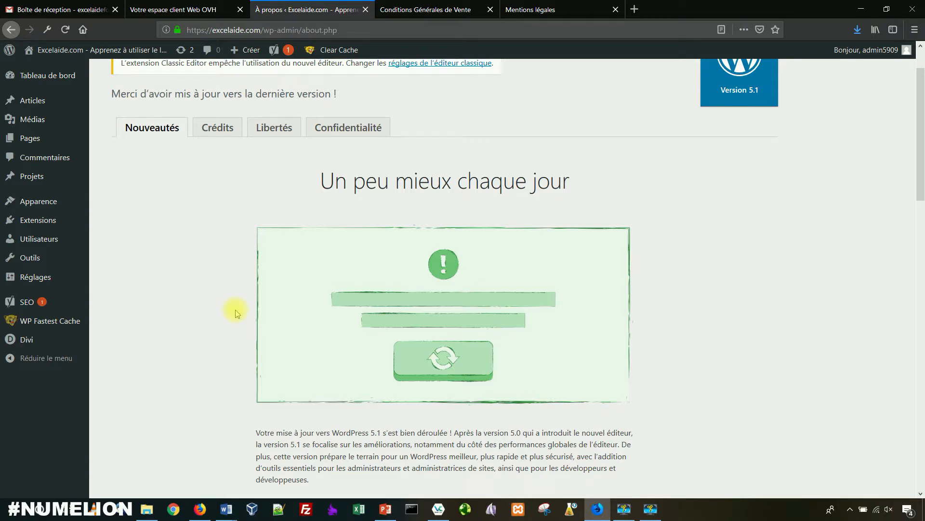
scroll(235, 312, up, 2)
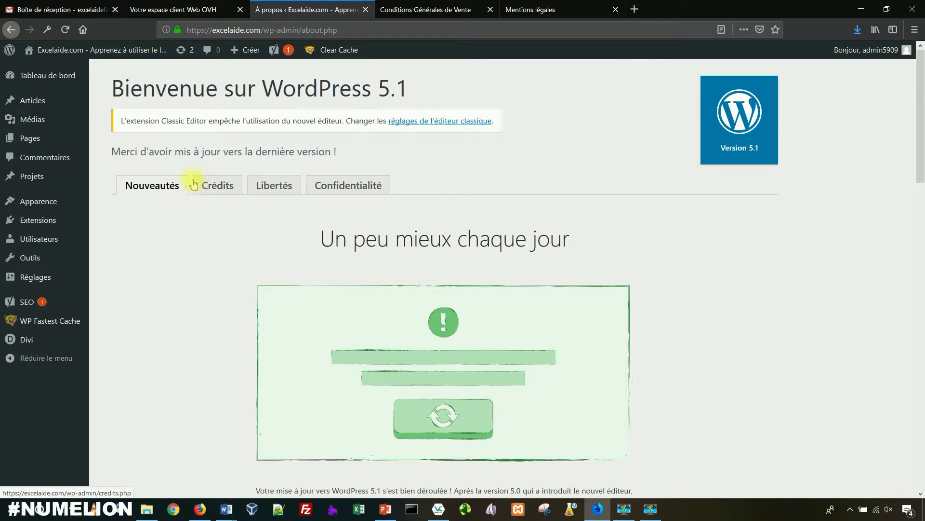
- Switch to Gmail and review the administrator login details in the OVH email about the successful WordPress installation
click(68, 9)
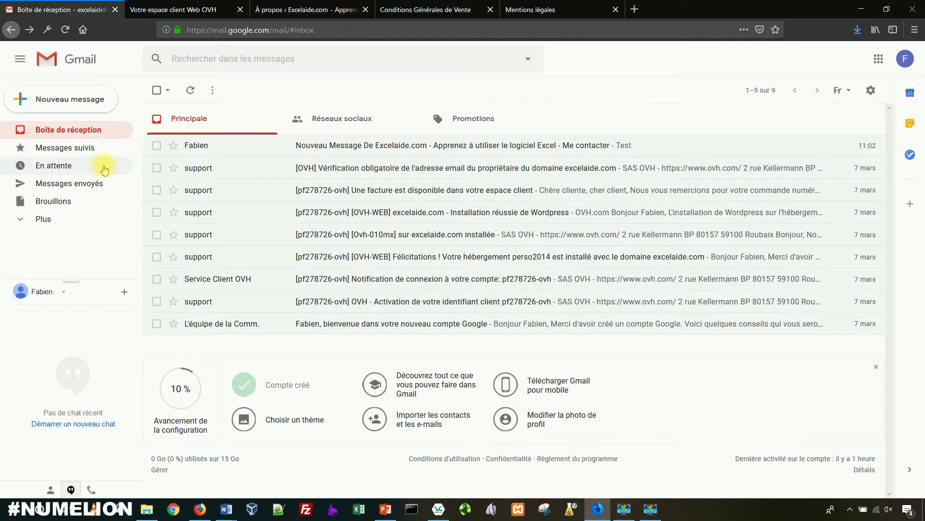
click(392, 211)
scroll(385, 393, down, 1)
scroll(386, 392, down, 3)
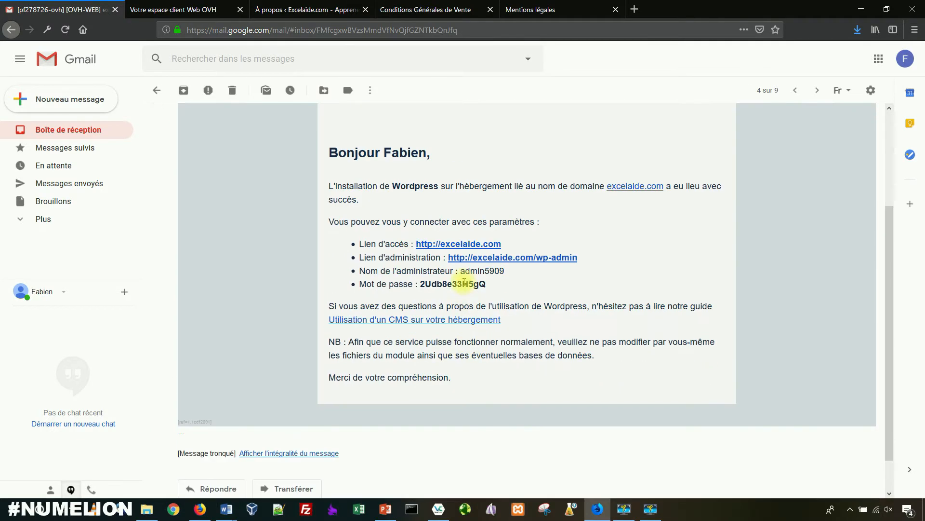
- Return to the WordPress administration and open the administrator's user profile
click(340, 10)
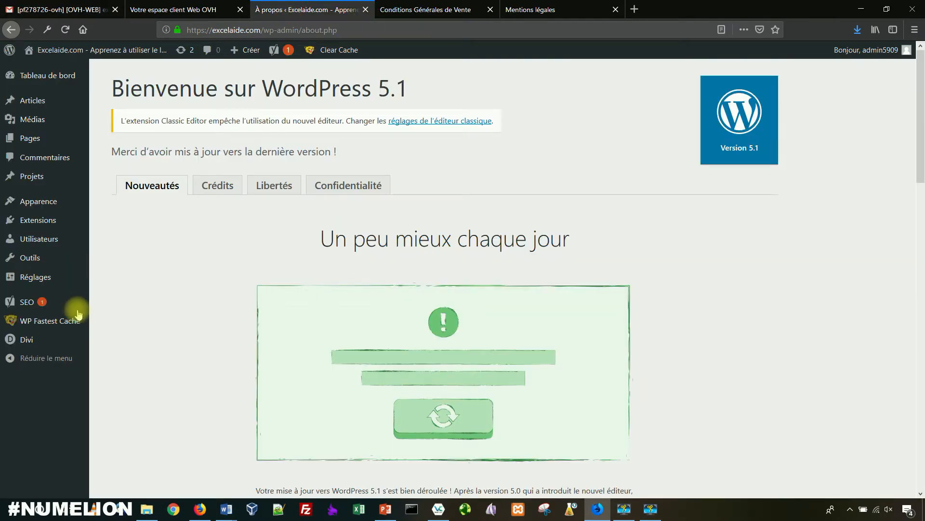
mouse_move(38, 279)
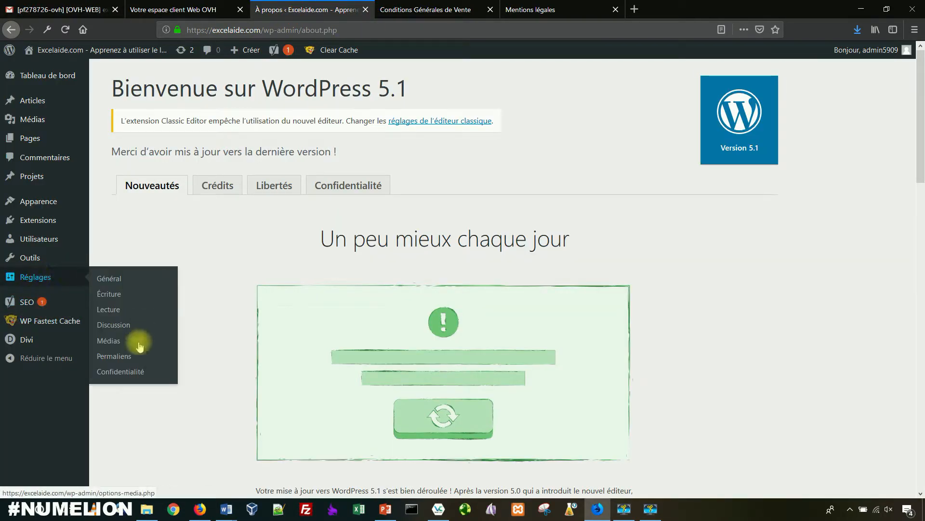
click(48, 246)
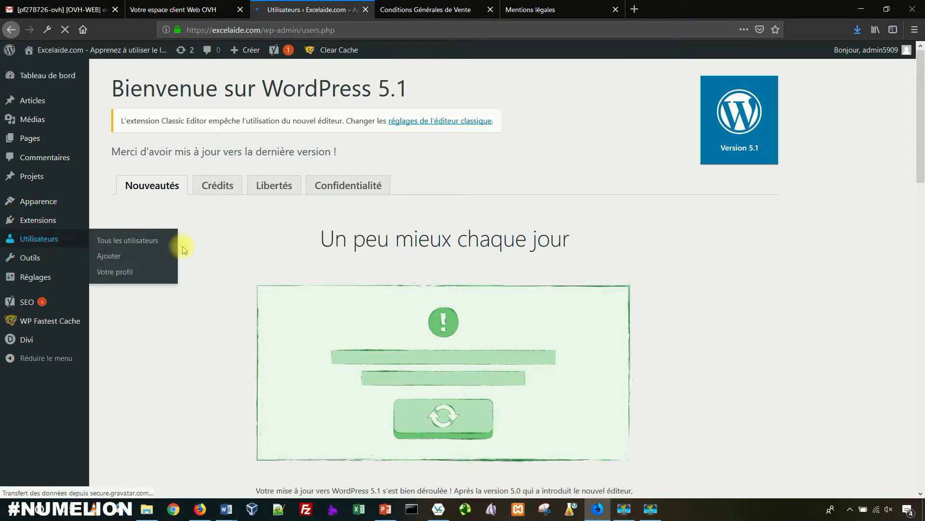
click(159, 163)
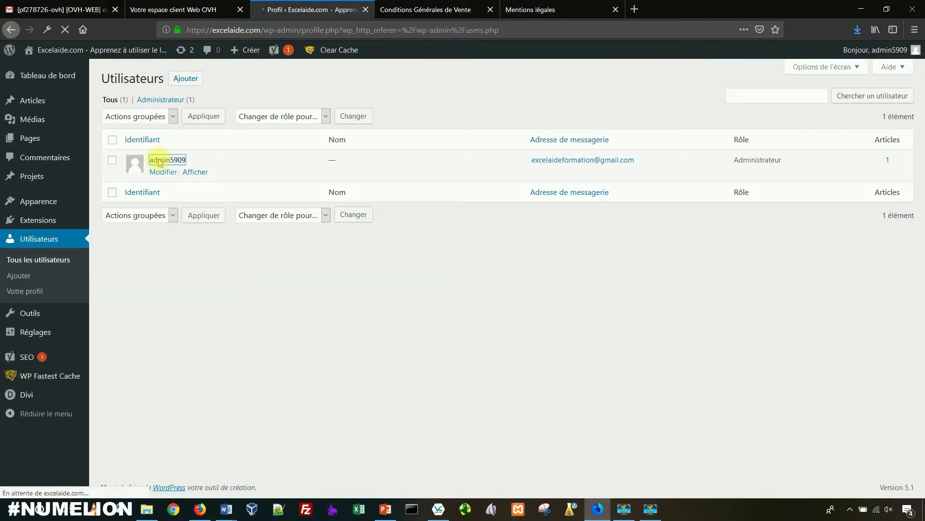
scroll(188, 280, down, 4)
scroll(190, 284, down, 3)
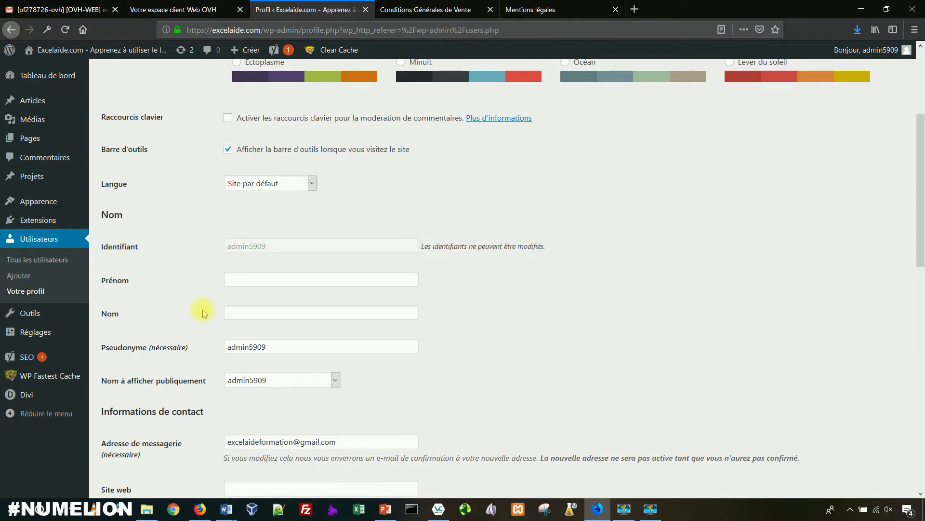
scroll(202, 301, up, 6)
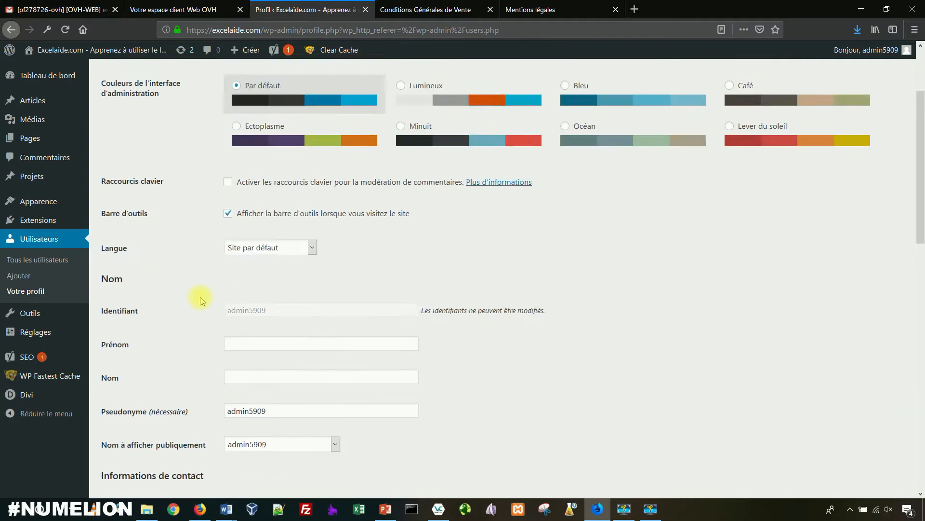
- Generate a new administrator password in the profile's account management section and cancel the change
scroll(202, 301, down, 10)
scroll(202, 300, down, 7)
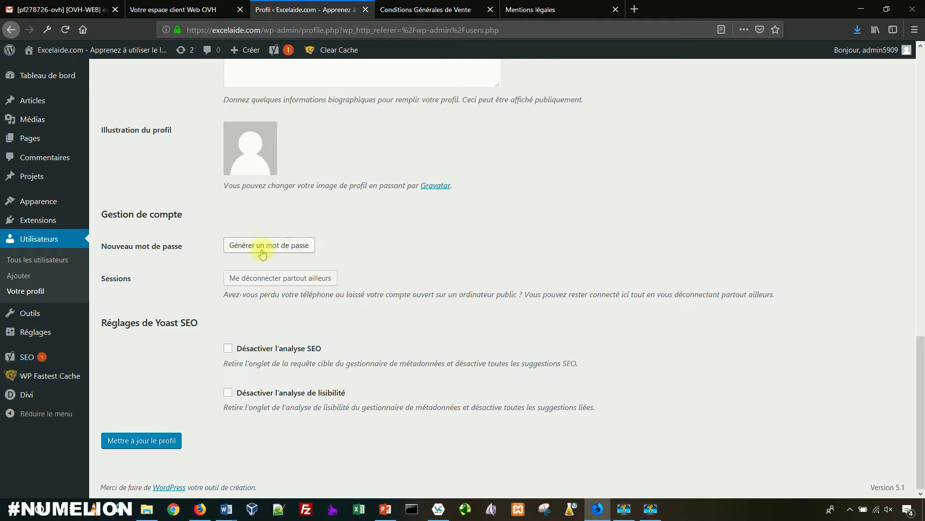
click(261, 244)
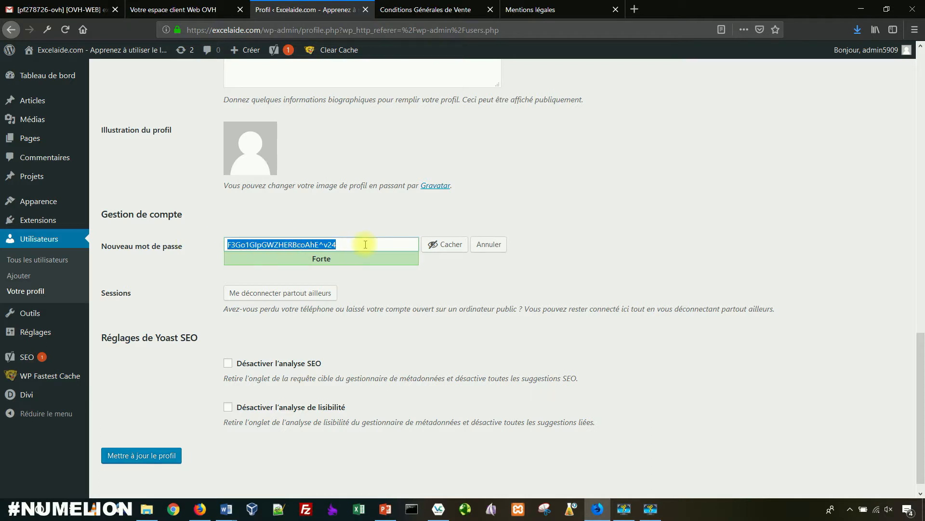
click(489, 244)
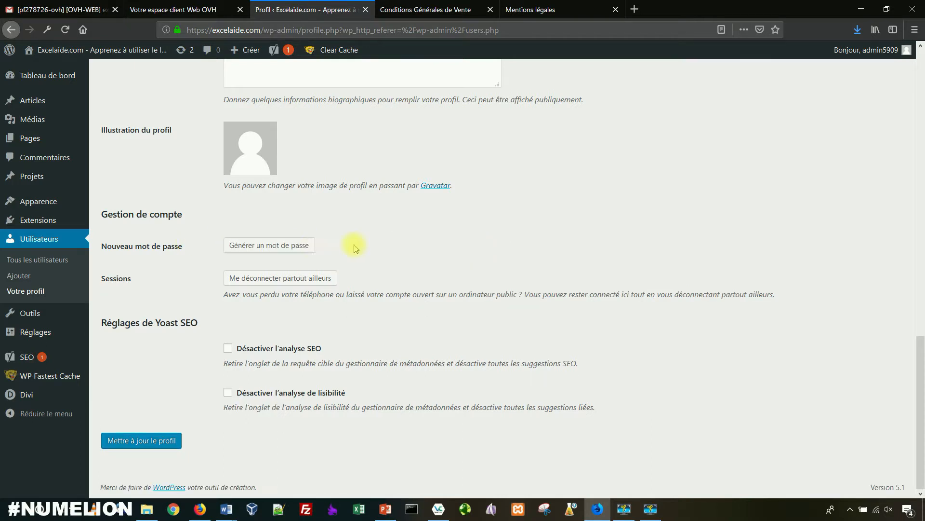
scroll(184, 255, up, 5)
scroll(185, 256, up, 2)
- Search the plugin directory for "itheme", and install and activate the iThemes Security plugin
mouse_move(25, 104)
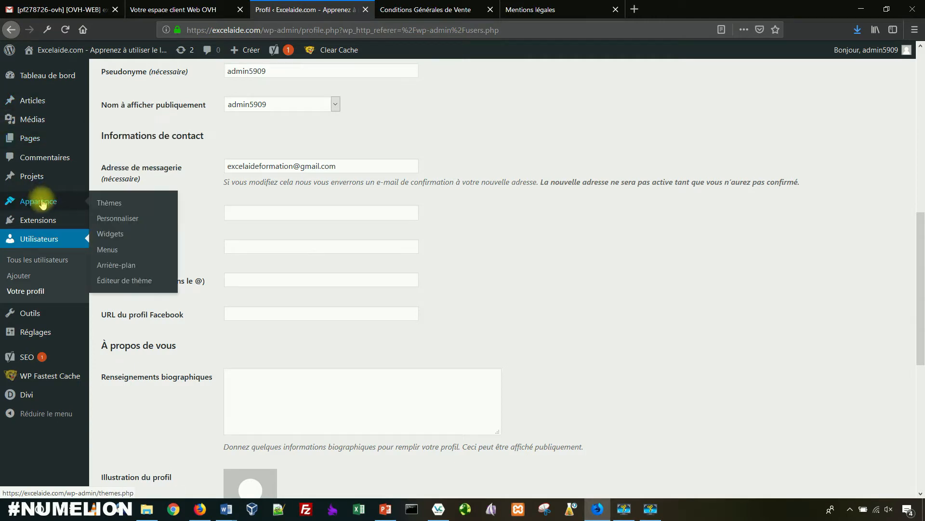
mouse_move(35, 220)
click(111, 236)
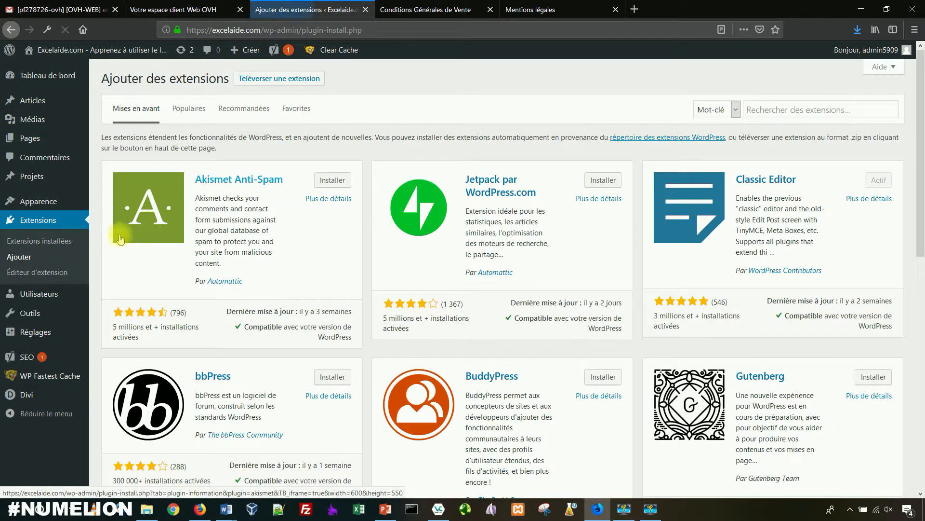
click(758, 105)
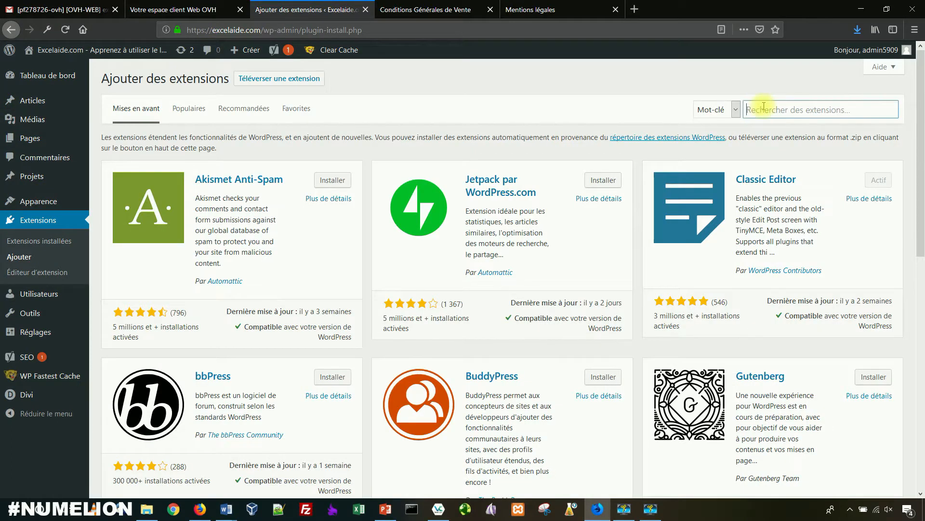
text(itheme)
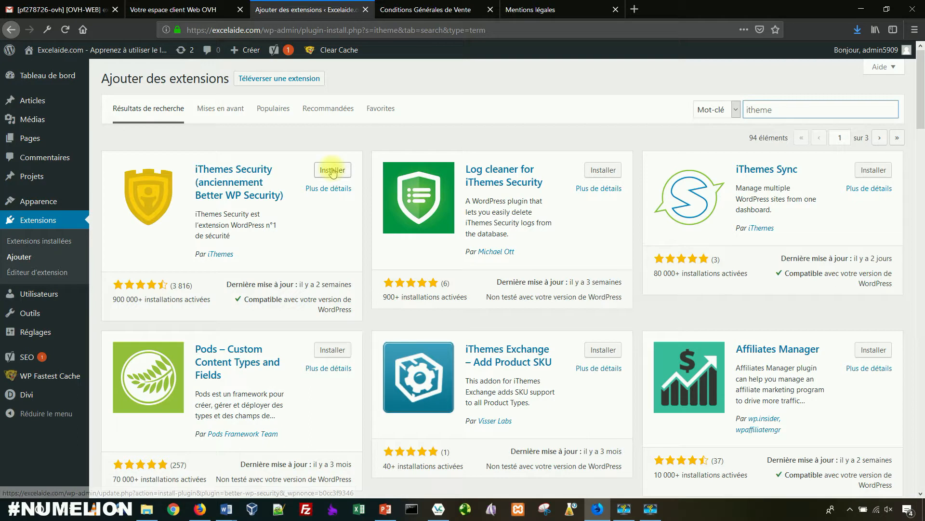
click(331, 170)
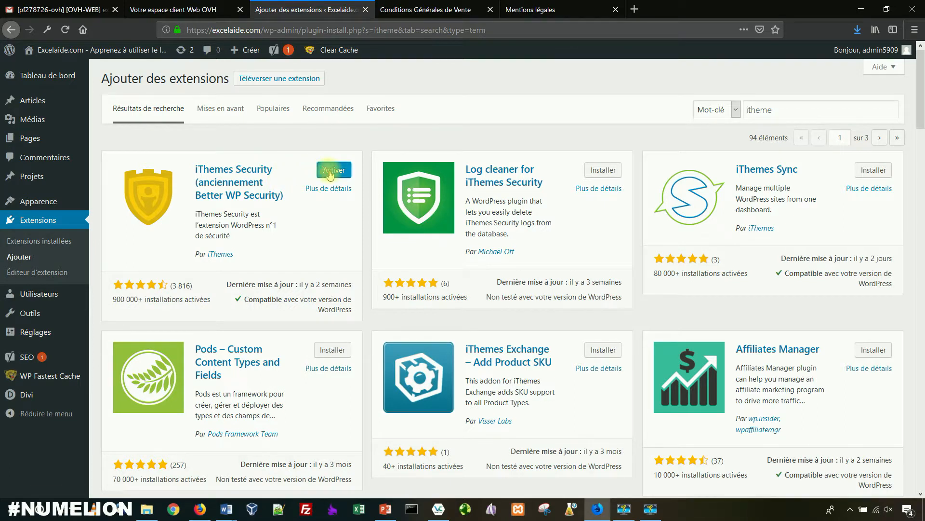
click(331, 171)
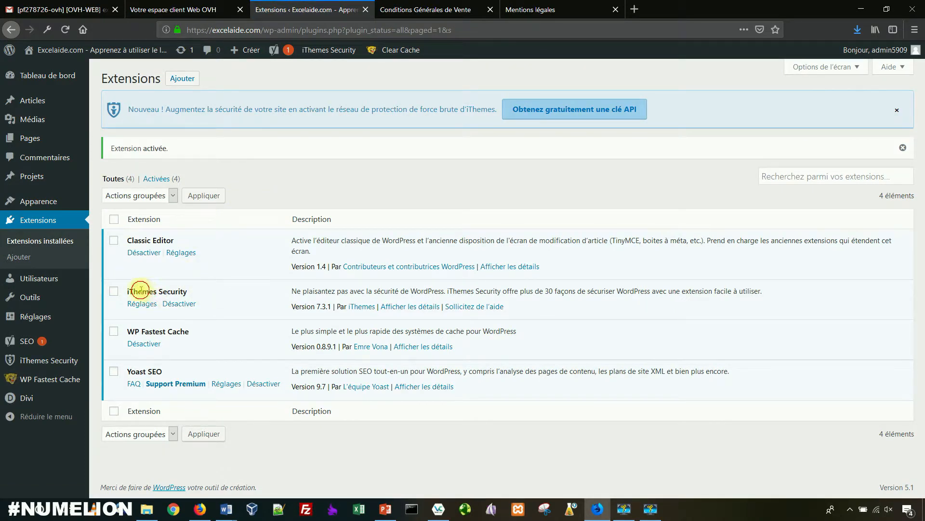
- Open the settings of the iThemes Security plugin and close the security check dialog without securing the site
drag(141, 291, 188, 292)
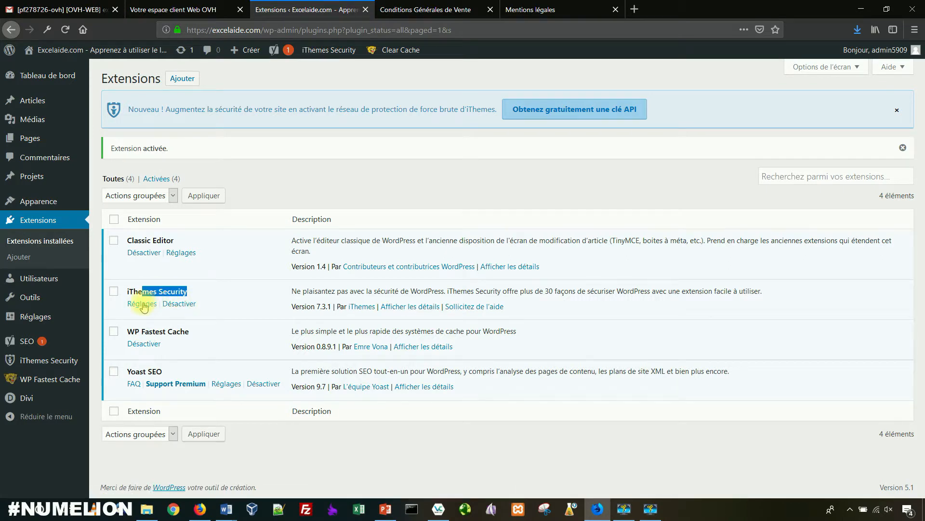
click(201, 264)
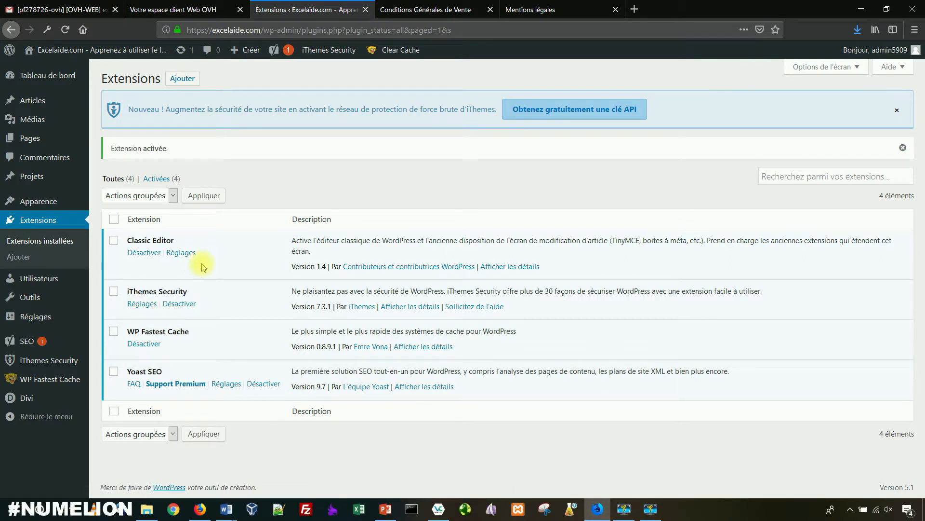
click(142, 304)
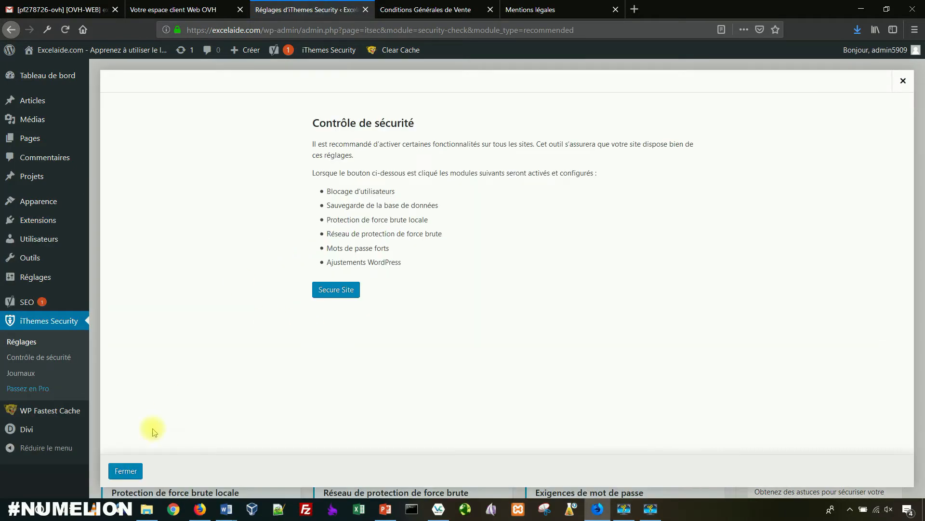
click(121, 468)
- Look through the recommended iThemes Security modules and which of them can be activated or configured
scroll(399, 315, down, 5)
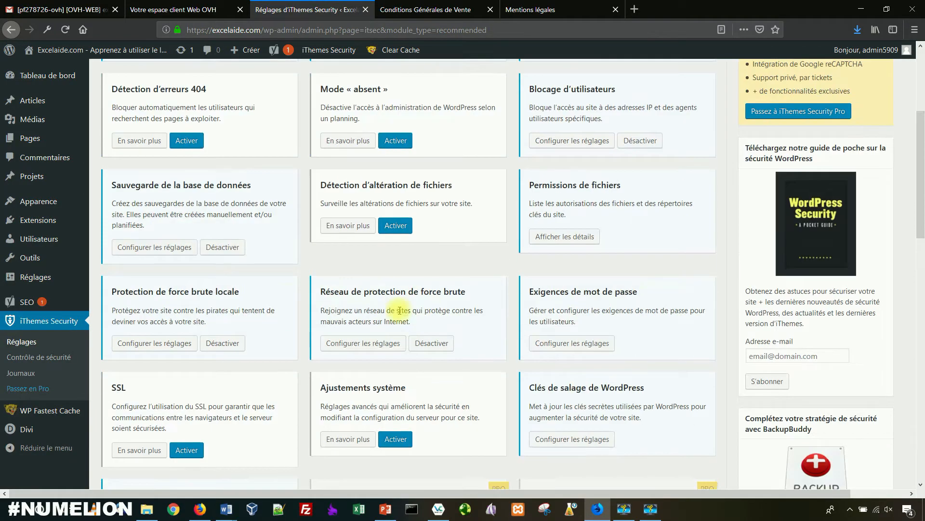
scroll(399, 311, down, 2)
scroll(310, 347, up, 2)
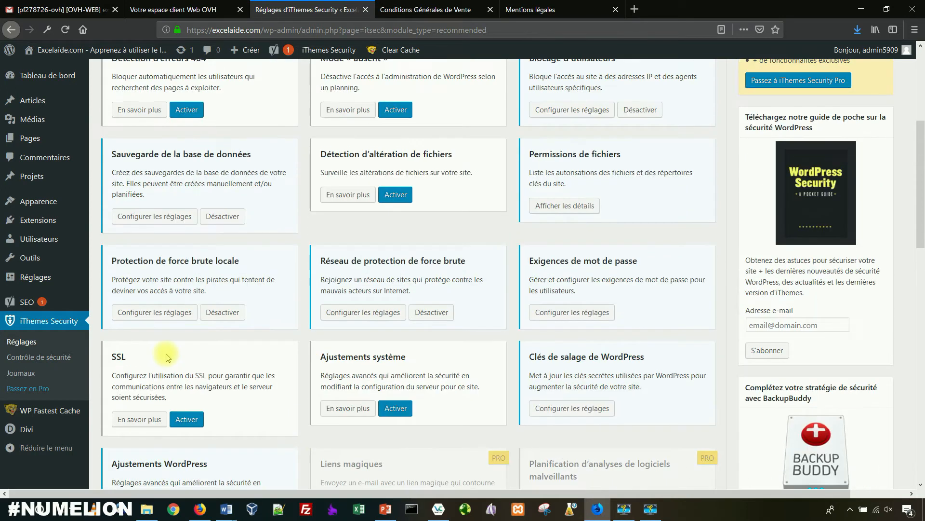
scroll(308, 294, up, 5)
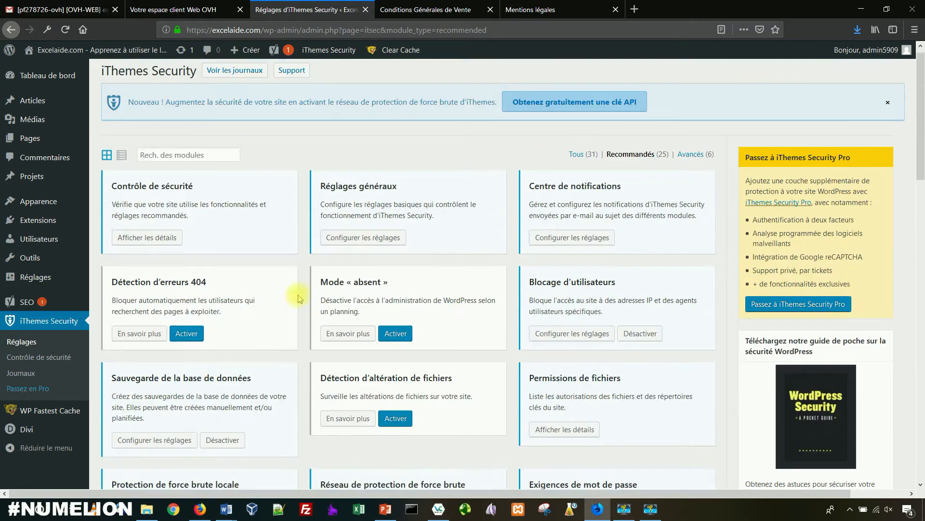
scroll(301, 273, down, 8)
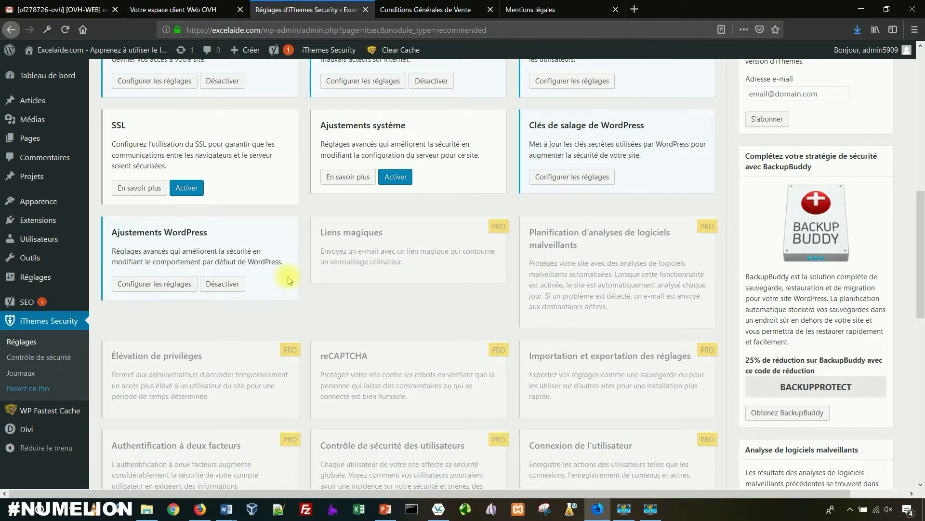
scroll(270, 241, up, 8)
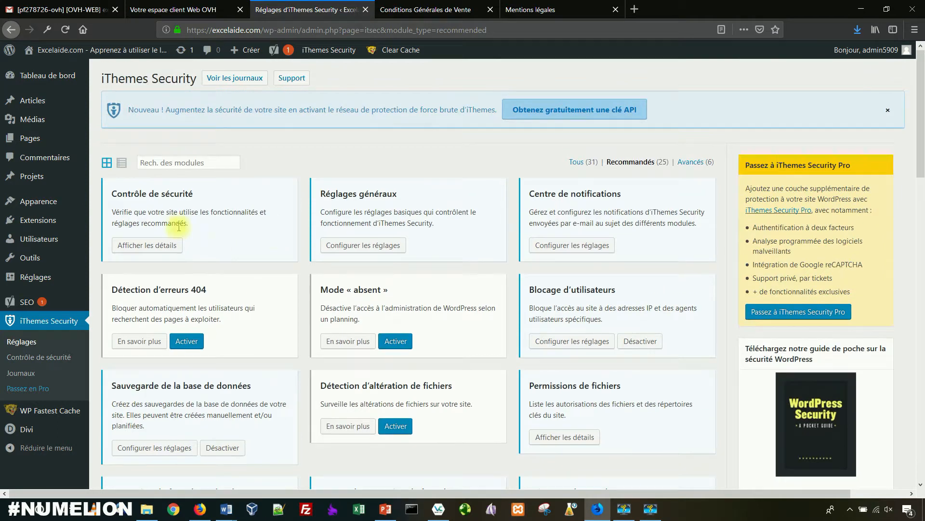
mouse_move(82, 248)
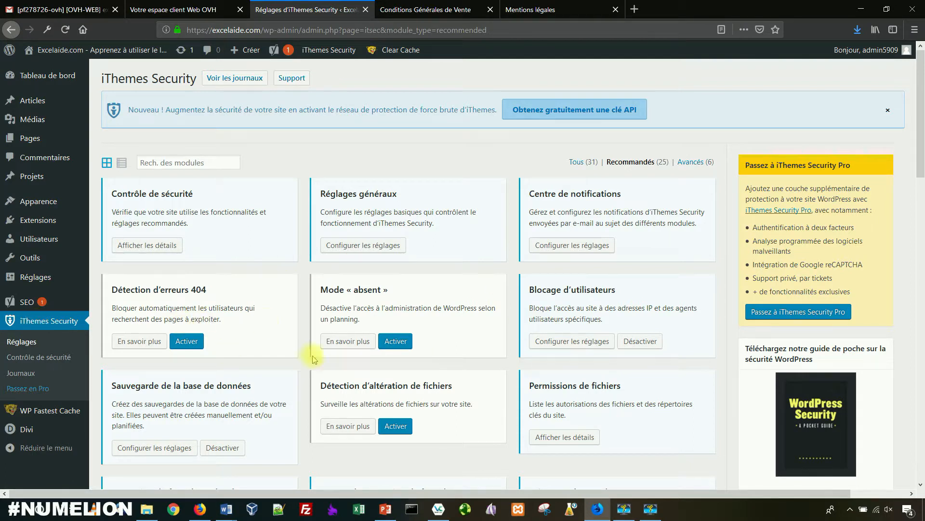
- Switch to the OVH client area and enable SSL and the firewall for the excelaide.com multisite domain
click(171, 10)
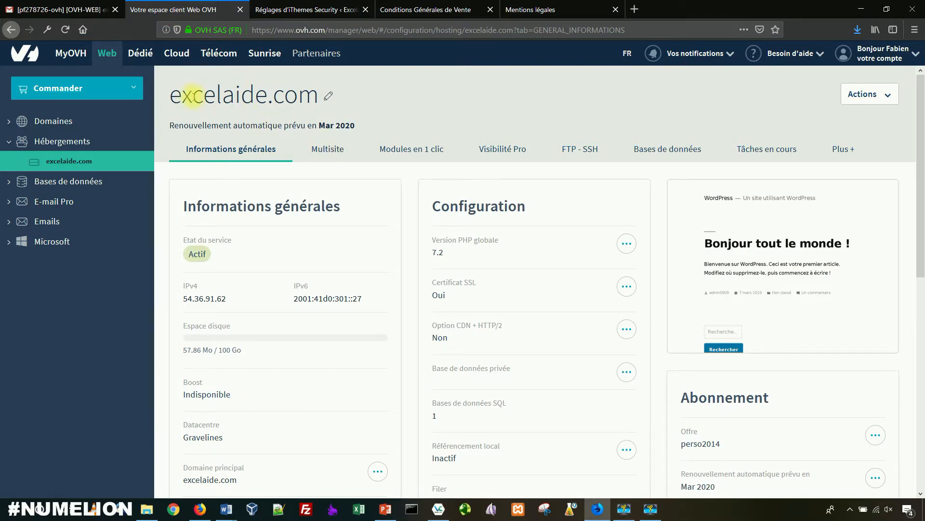
click(327, 149)
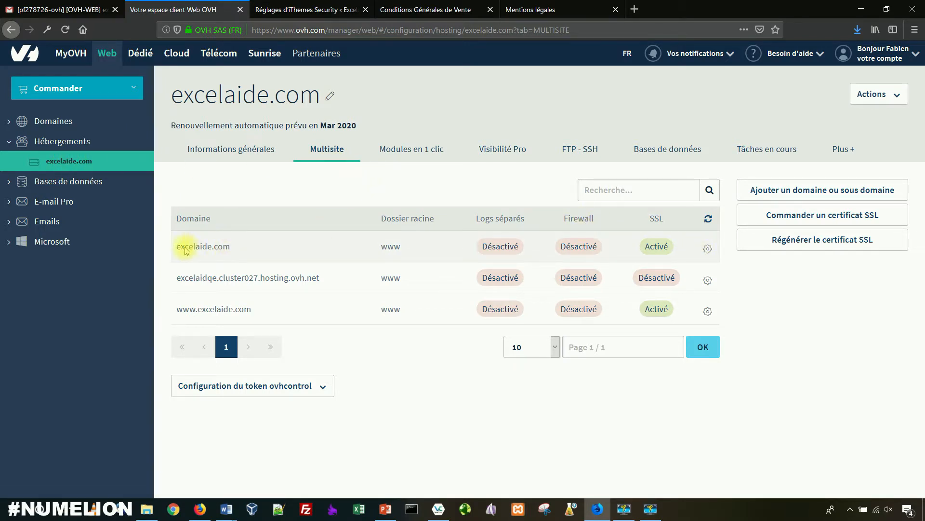
click(707, 248)
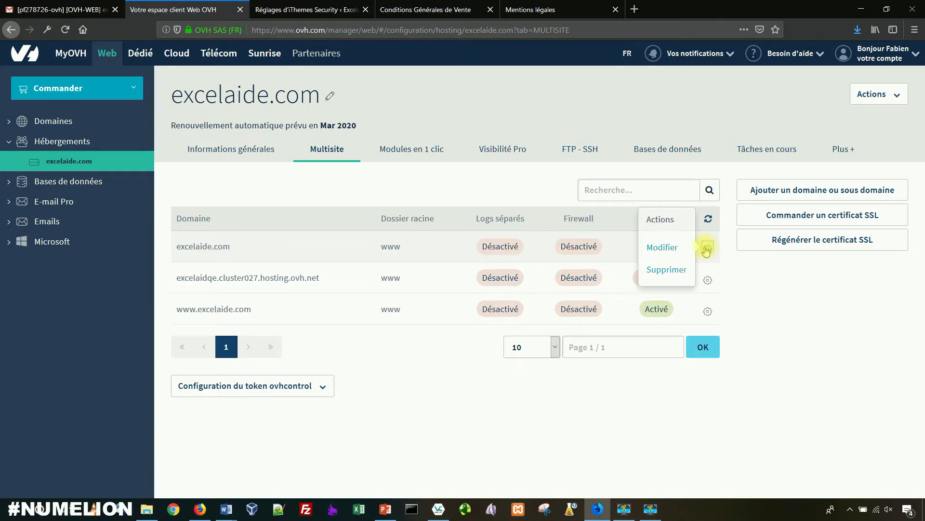
click(651, 246)
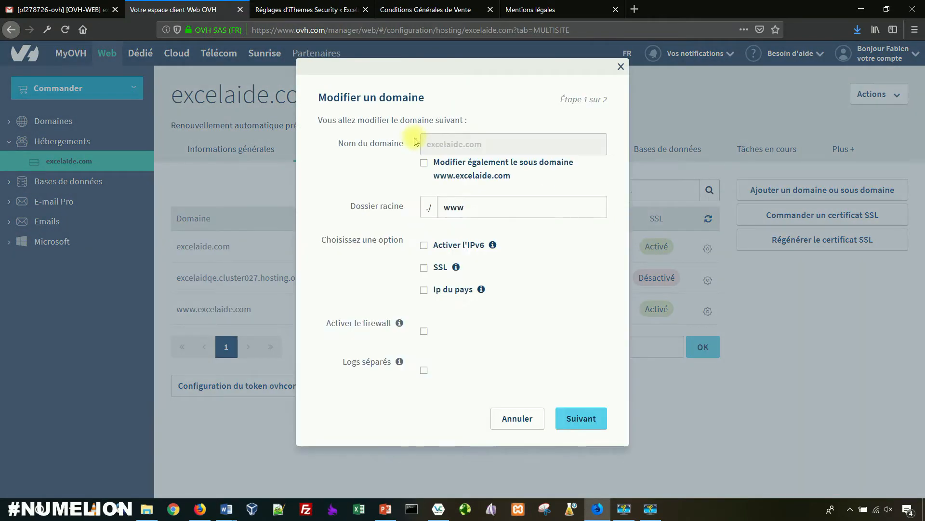
click(440, 266)
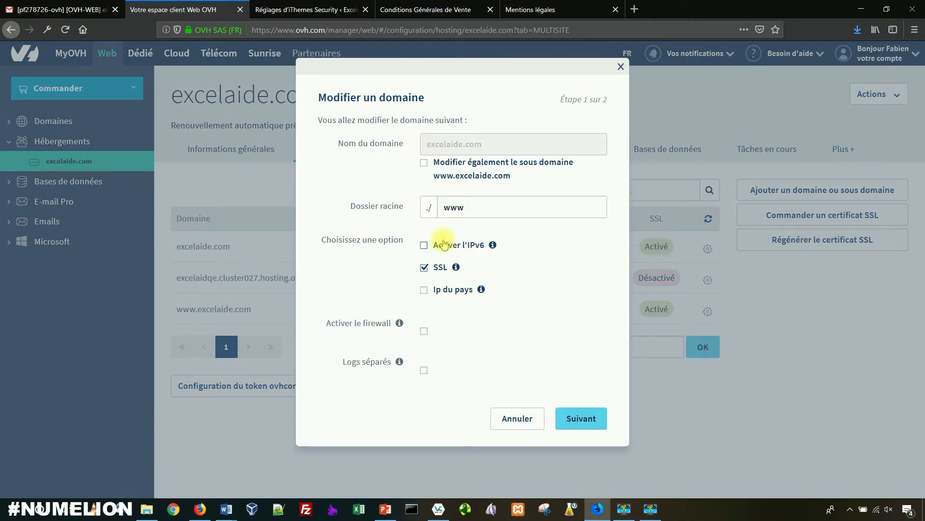
click(424, 330)
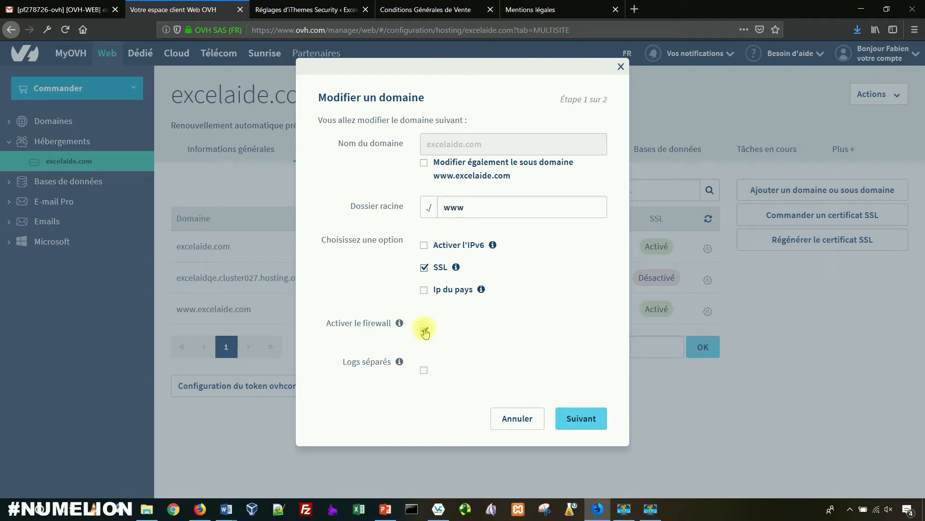
mouse_move(399, 323)
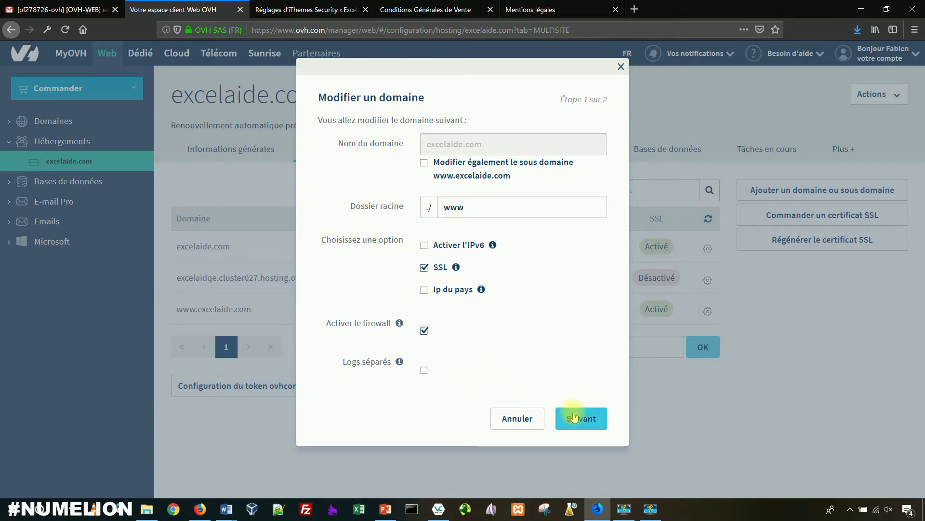
click(574, 417)
click(585, 278)
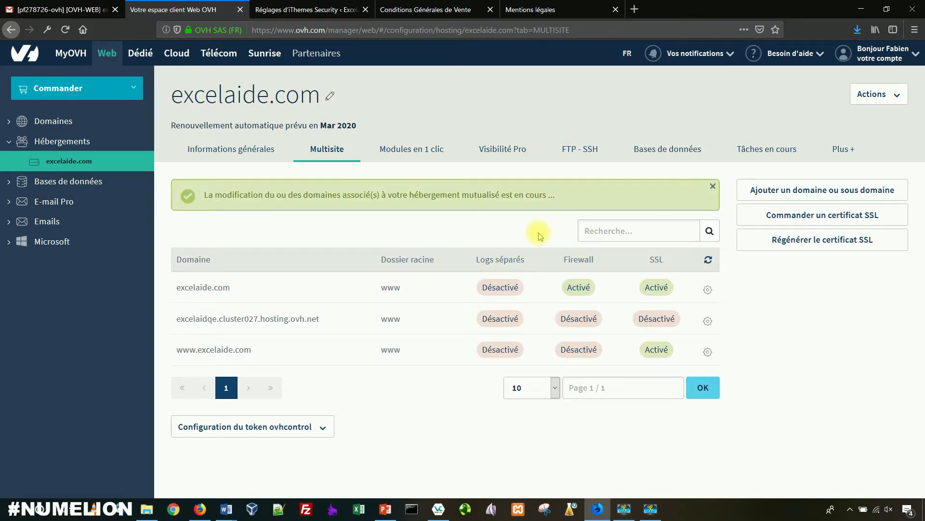
click(707, 350)
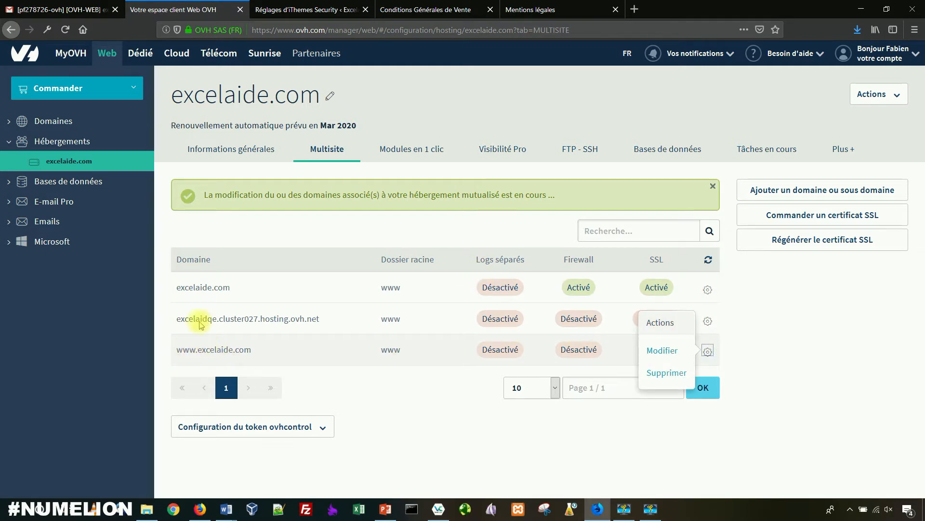
drag(176, 286, 227, 289)
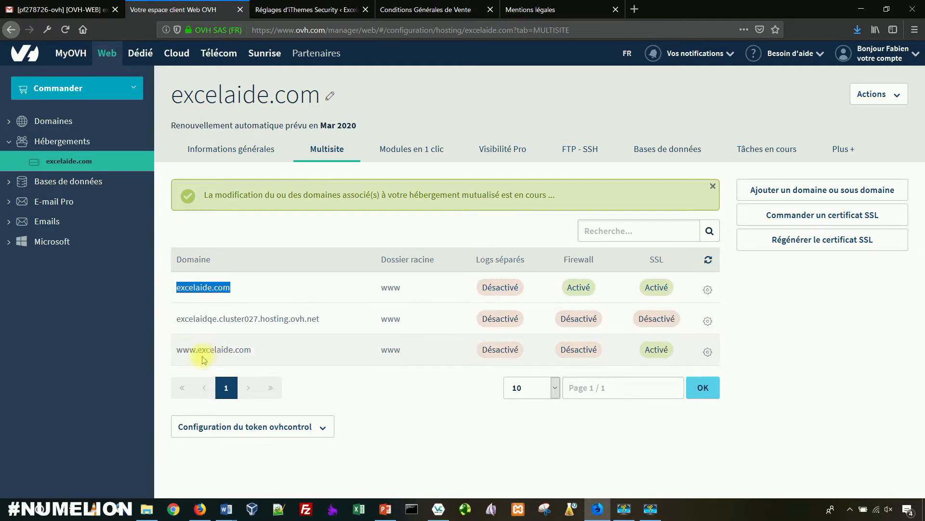
drag(177, 350, 206, 350)
drag(178, 289, 223, 289)
click(708, 354)
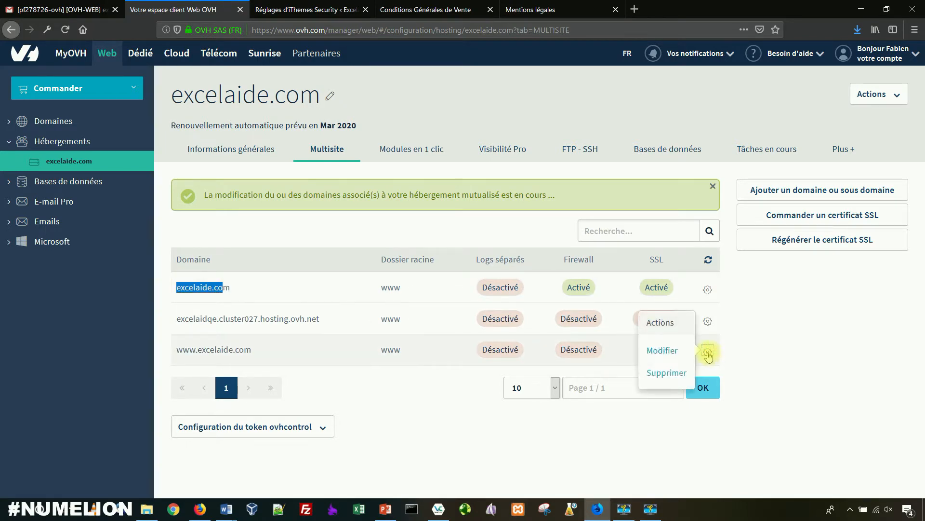
click(708, 351)
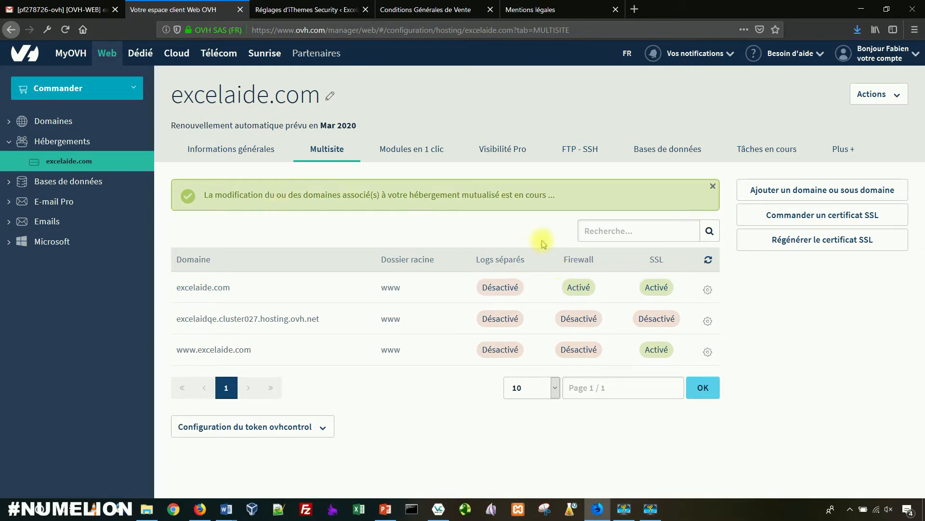
- Review the iThemes Security settings and the Conditions Générales de Vente page, and return to the OVH multisite list
click(322, 12)
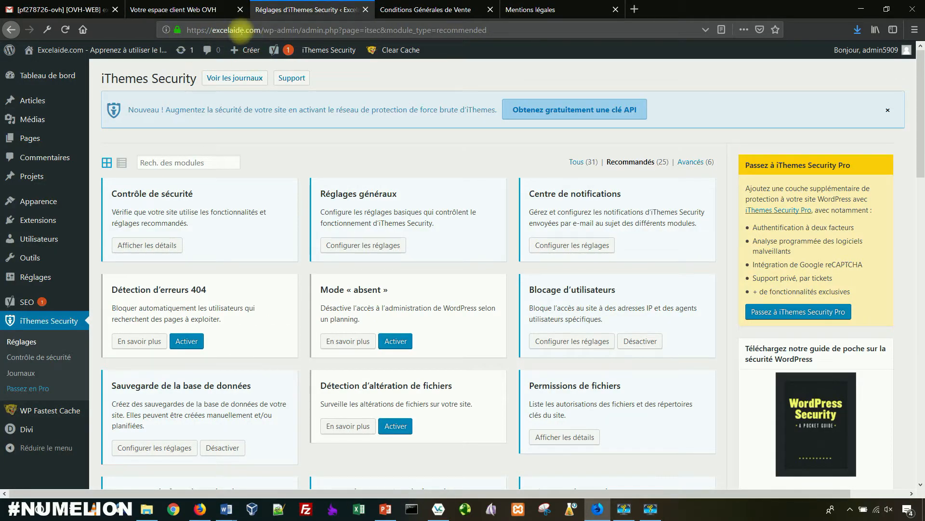
click(183, 10)
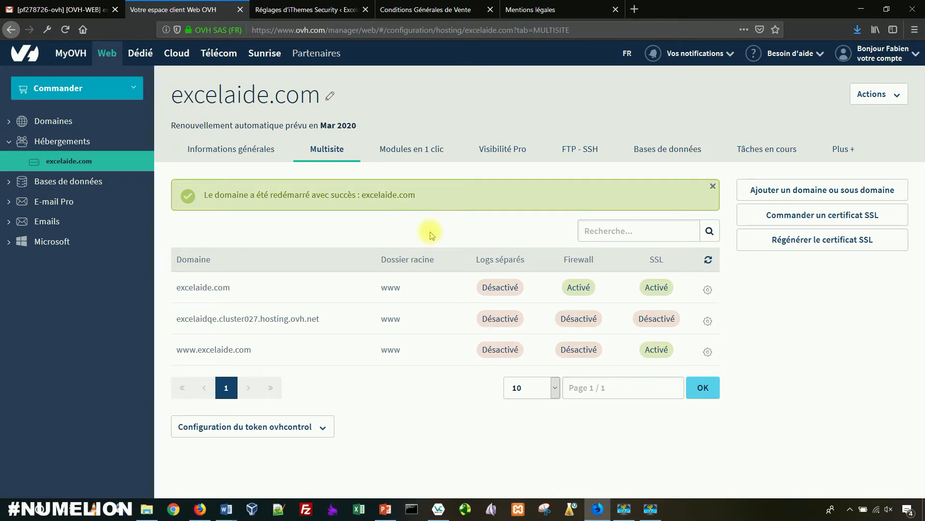
click(289, 9)
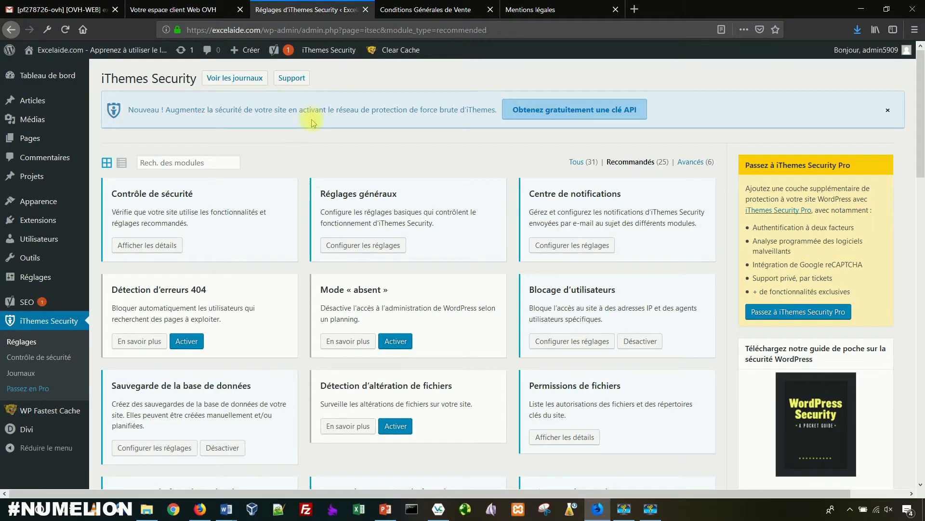
click(395, 9)
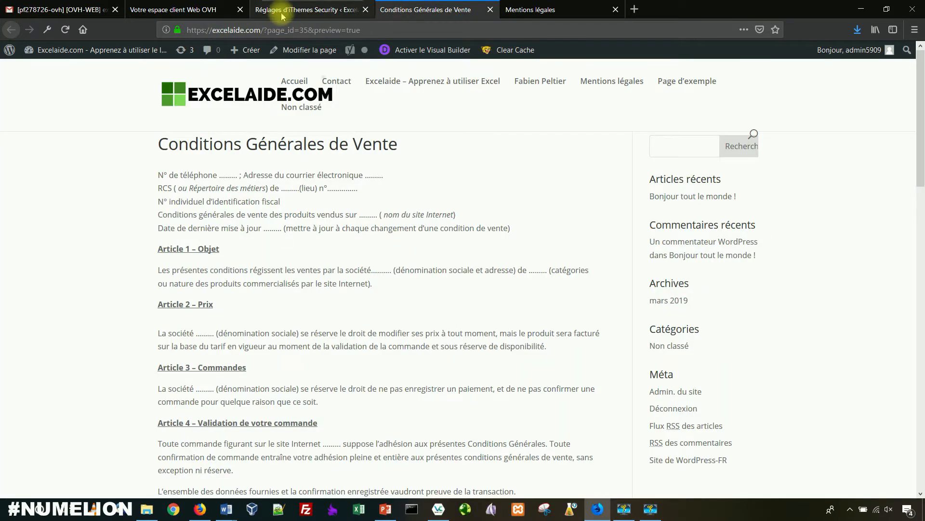
click(205, 10)
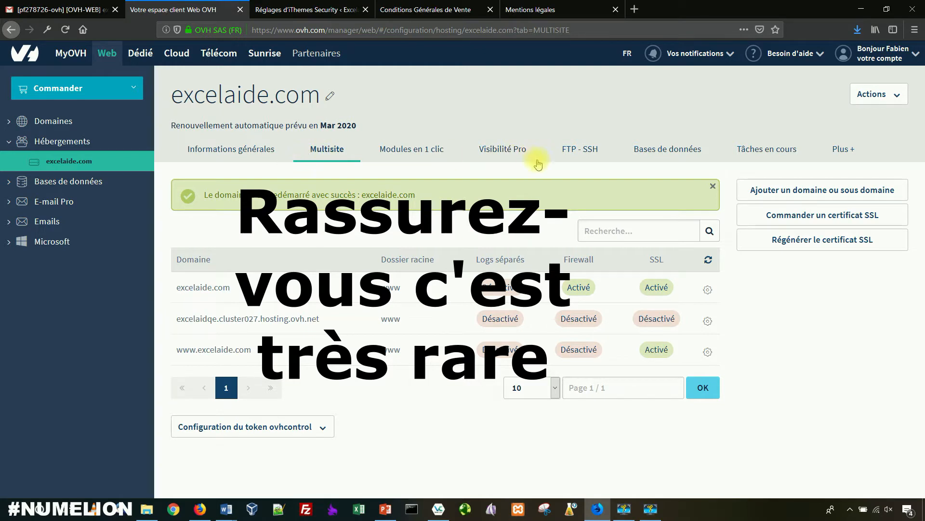
- Open the FTP backup restoration for the excelaide.com hosting, examine which instances can be restored, and close it without restoring
click(565, 150)
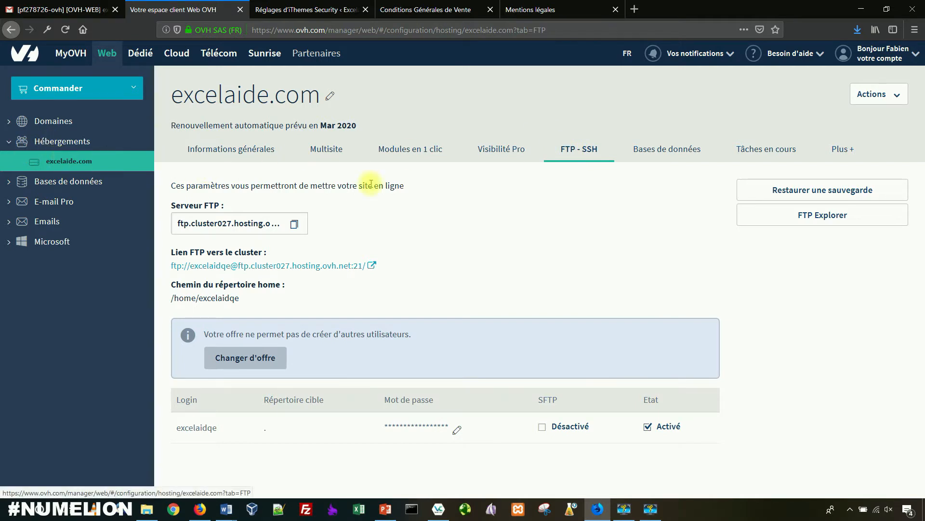
click(806, 193)
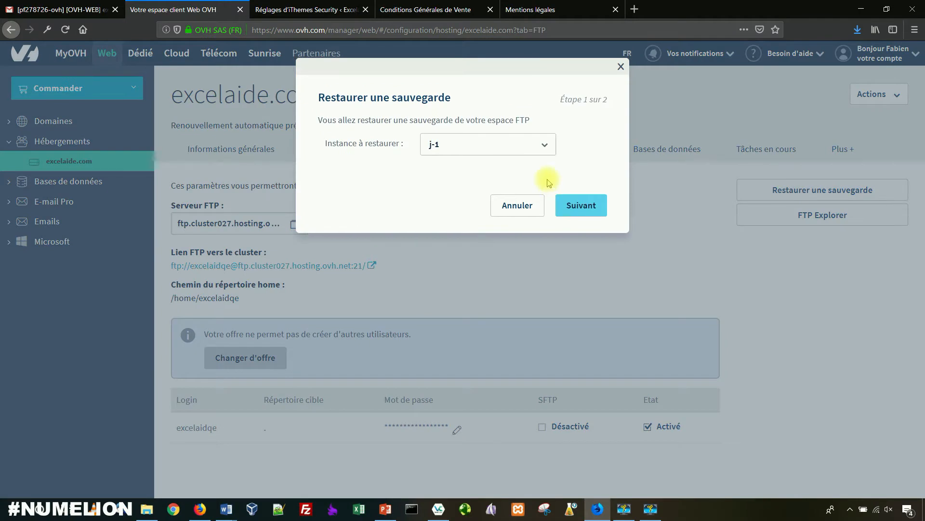
click(474, 146)
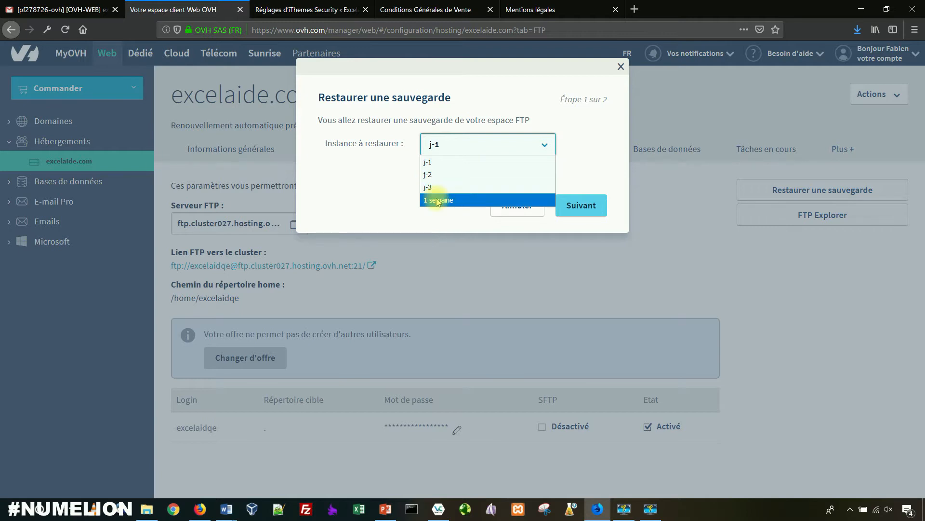
click(374, 190)
click(444, 145)
click(374, 189)
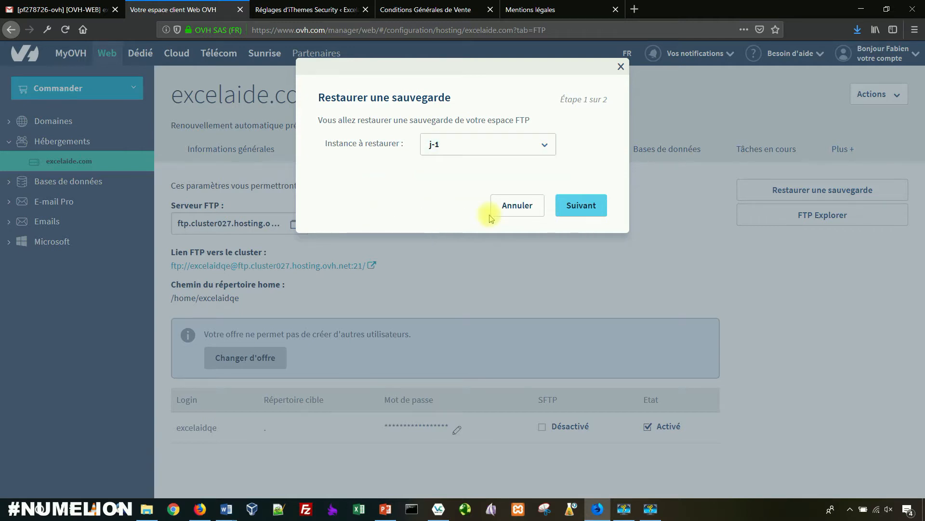
click(487, 145)
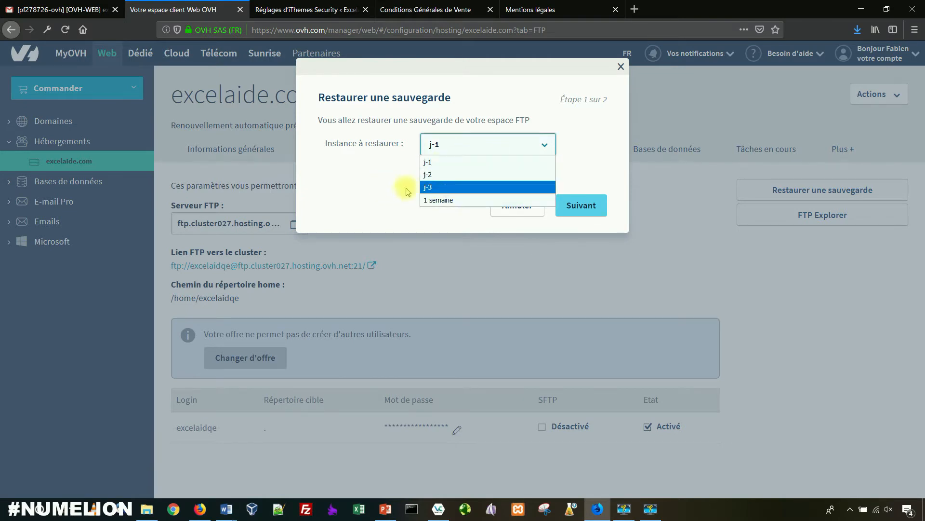
click(621, 208)
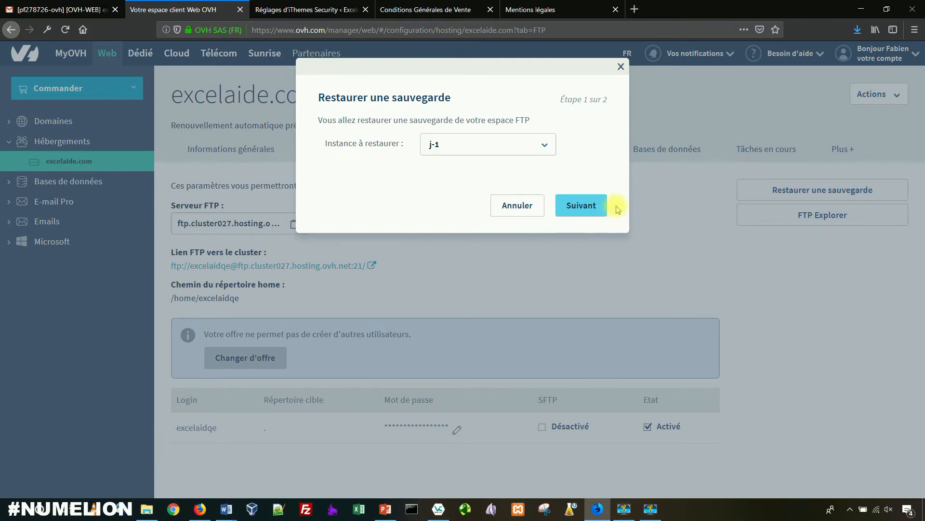
click(621, 67)
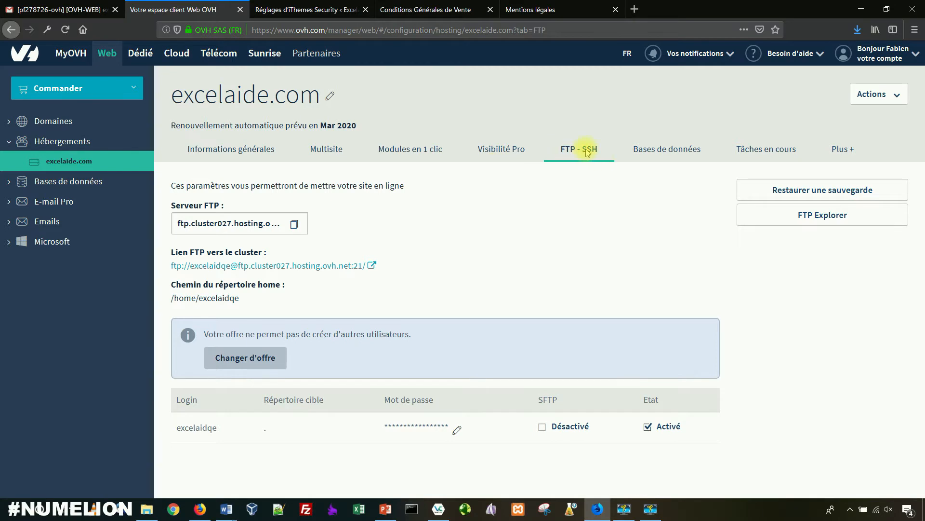
- Examine the existing backups of the excelaide.com MySQL database and the actions offered for them, and return to the database list
click(633, 151)
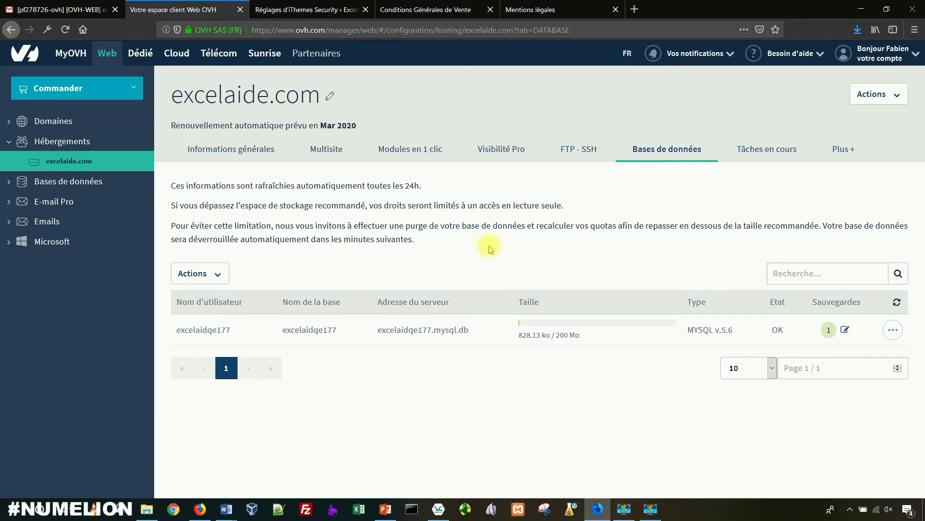
click(588, 149)
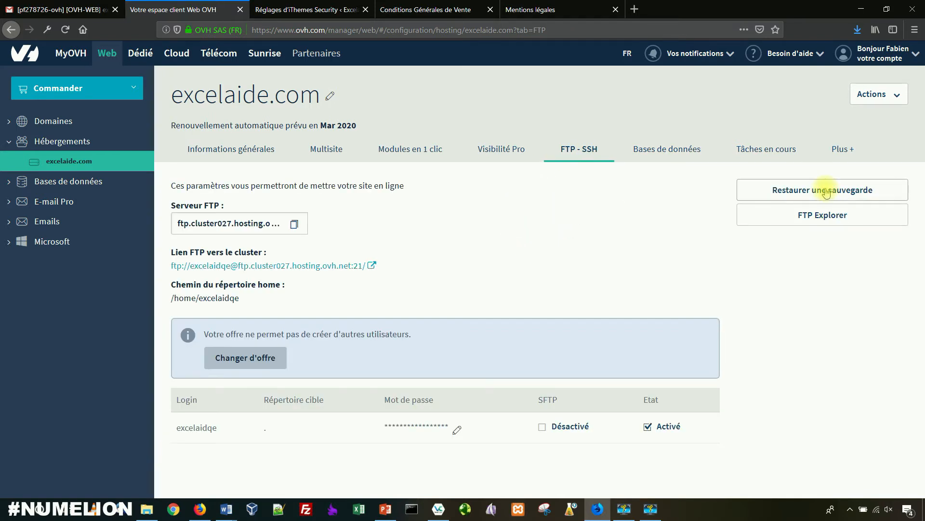
click(665, 149)
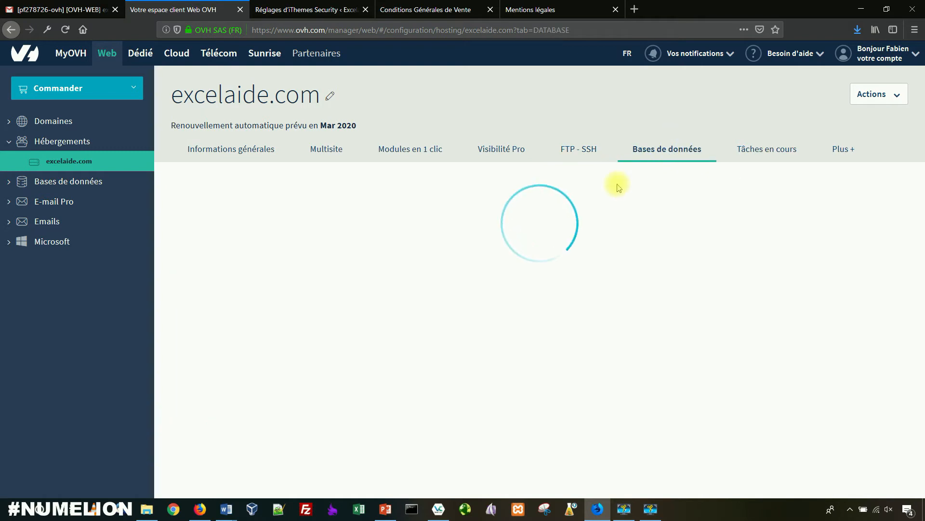
click(893, 329)
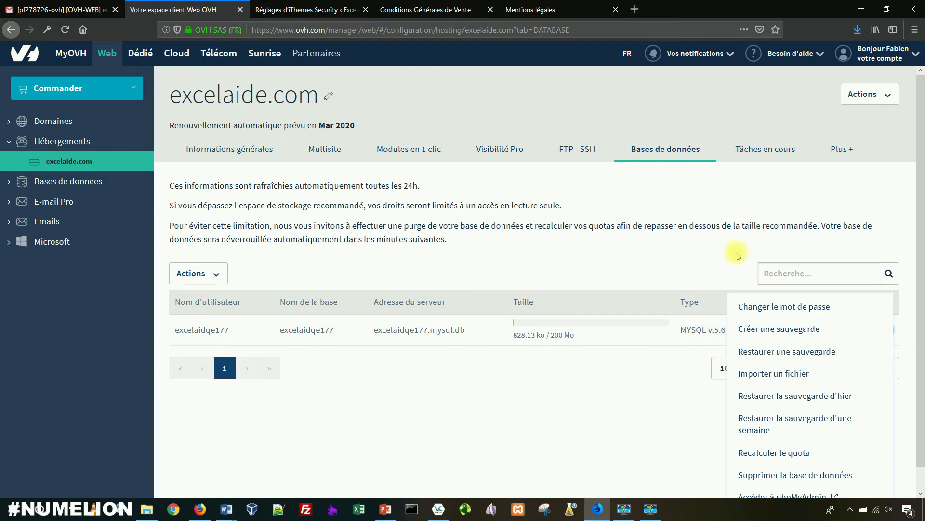
click(770, 354)
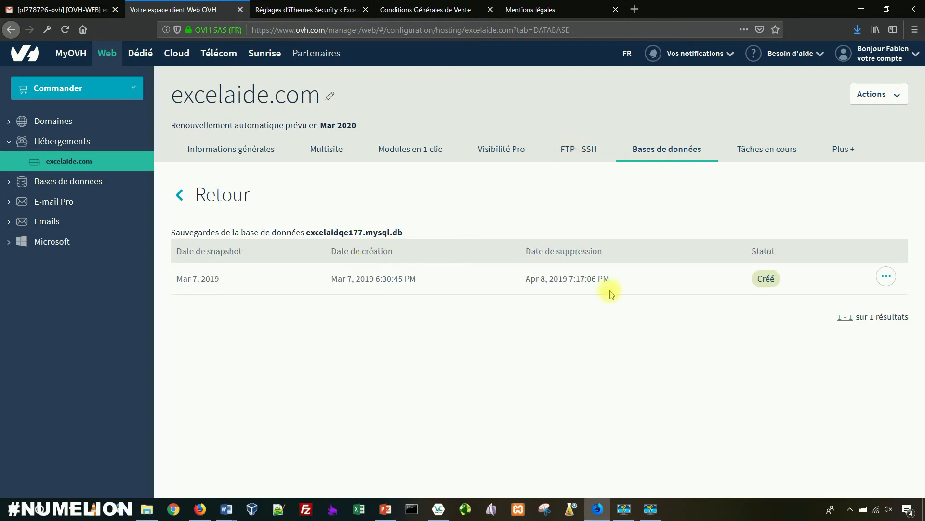
click(886, 277)
click(610, 328)
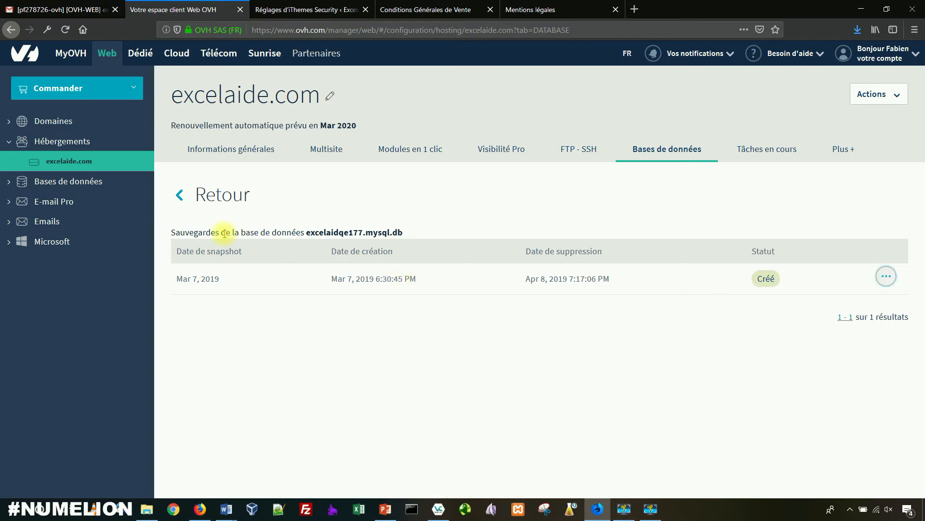
click(179, 195)
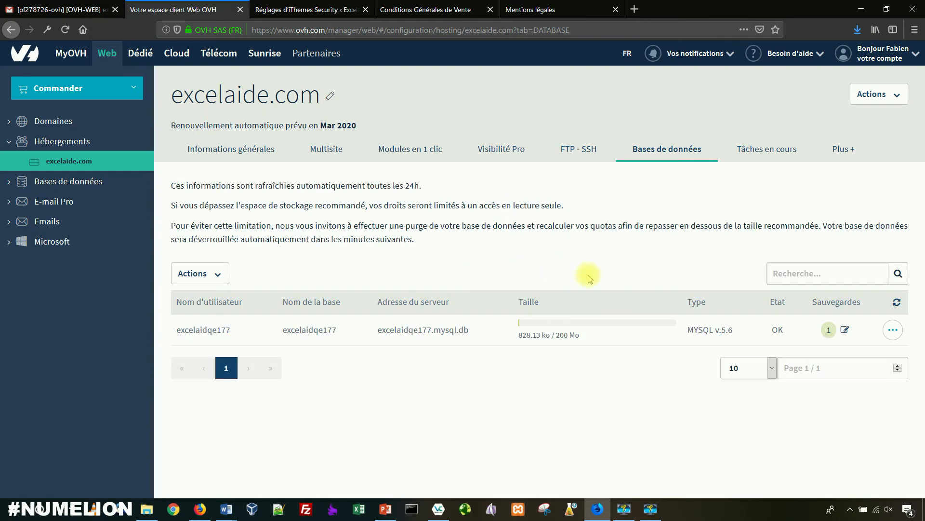
- Check which dates are offered for a new database backup, cancel the creation, and return to the FTP - SSH settings
click(893, 330)
click(786, 329)
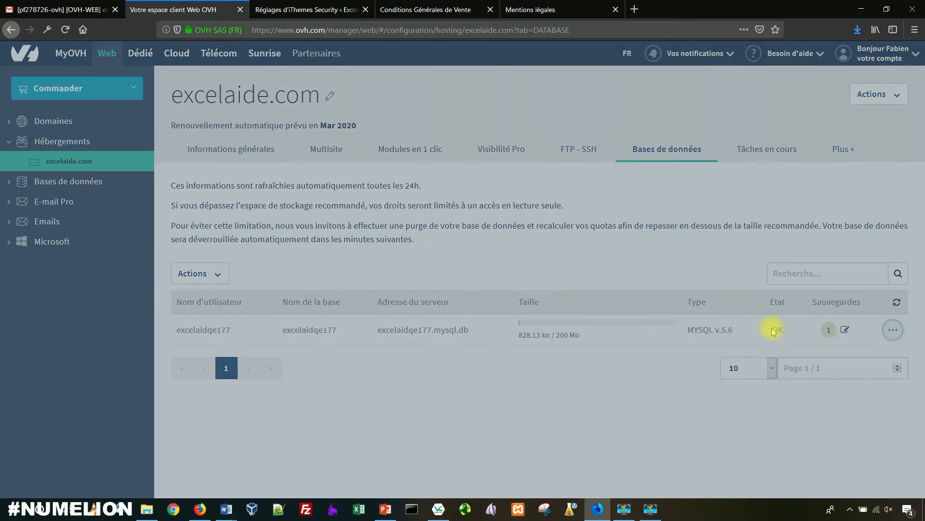
click(396, 170)
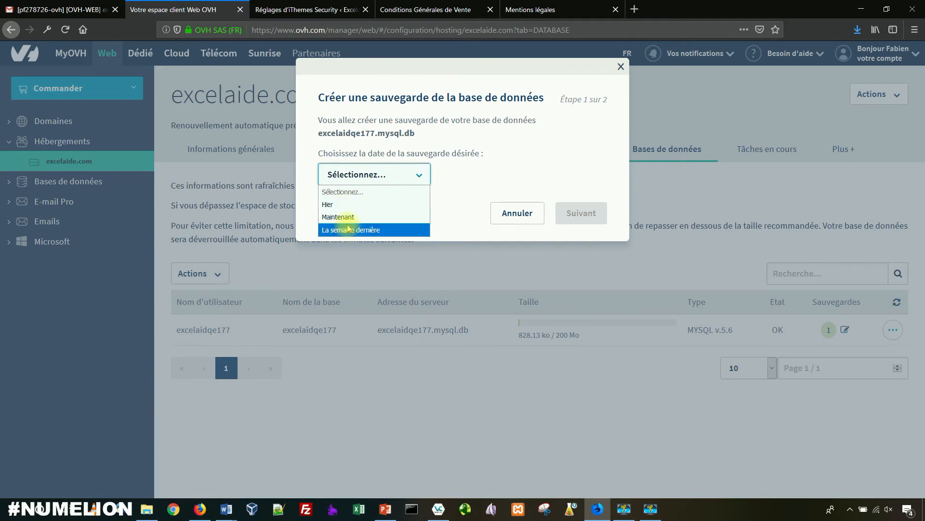
click(501, 170)
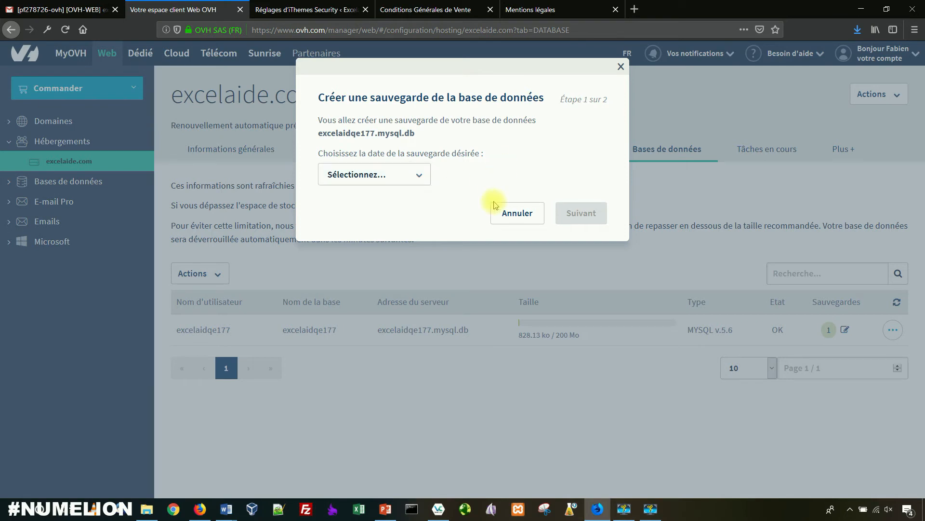
click(517, 213)
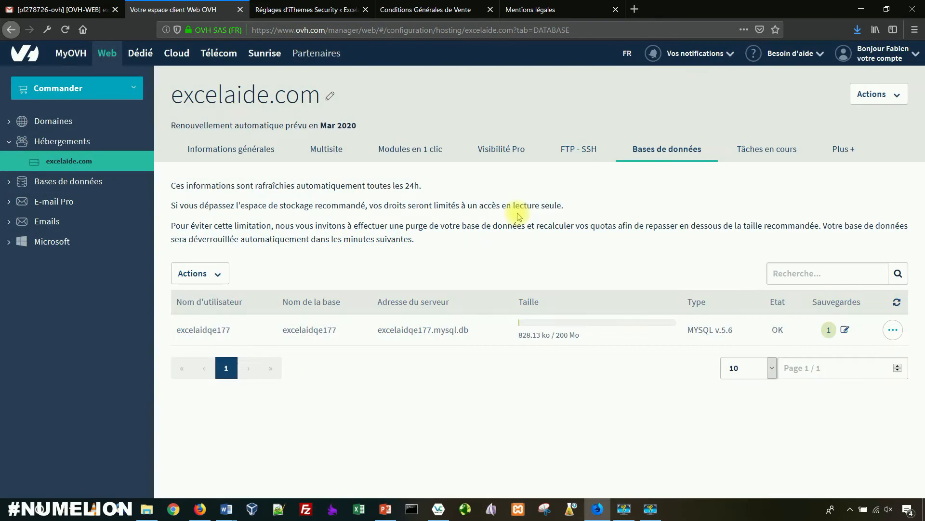
click(579, 153)
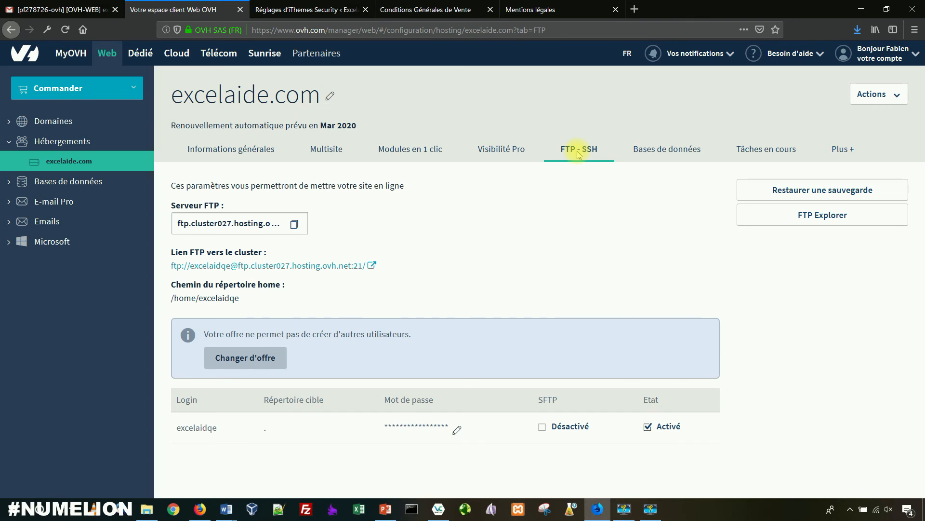
- Switch to the WordPress site and look over the iThemes Security settings alongside the Conditions Générales de Vente page
click(424, 9)
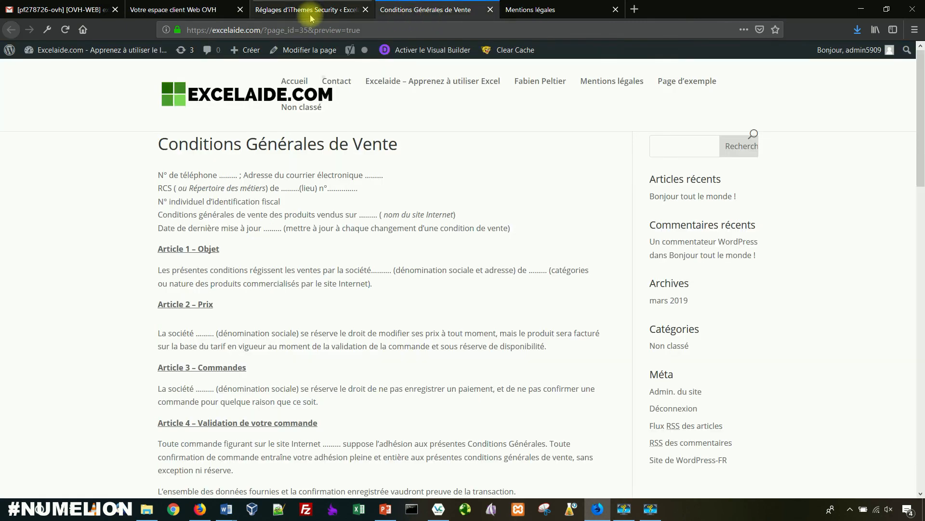
click(289, 14)
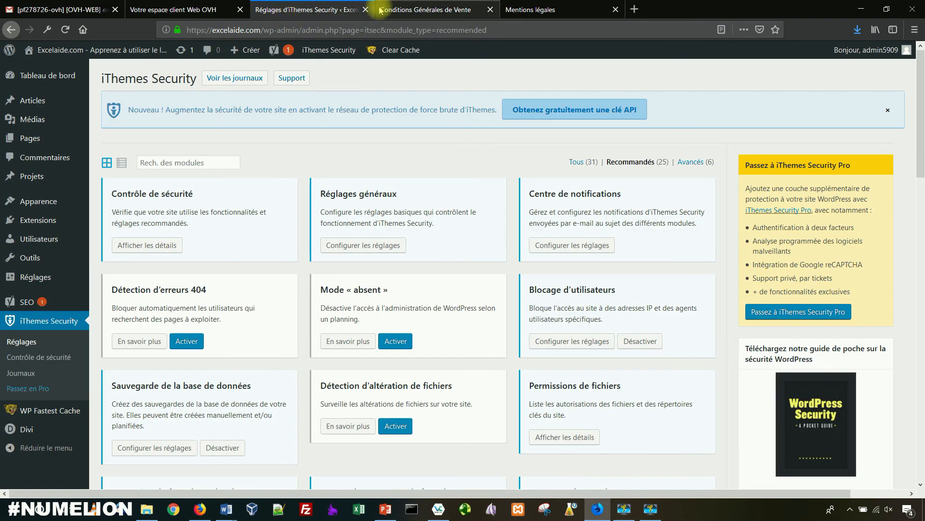
click(414, 9)
click(281, 11)
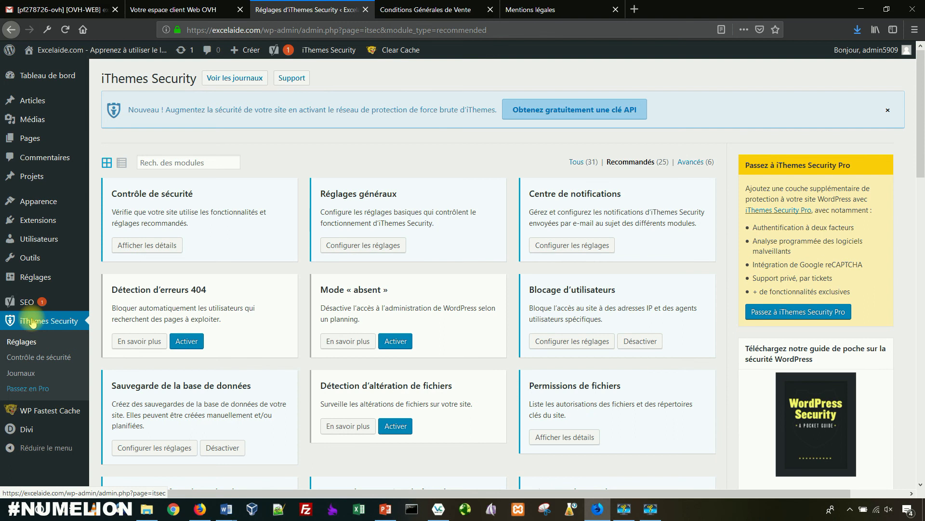
click(413, 10)
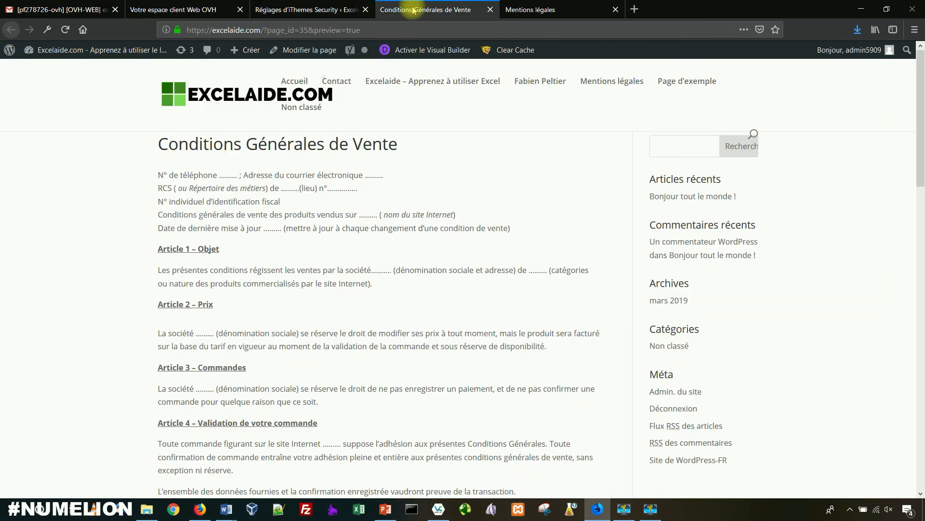